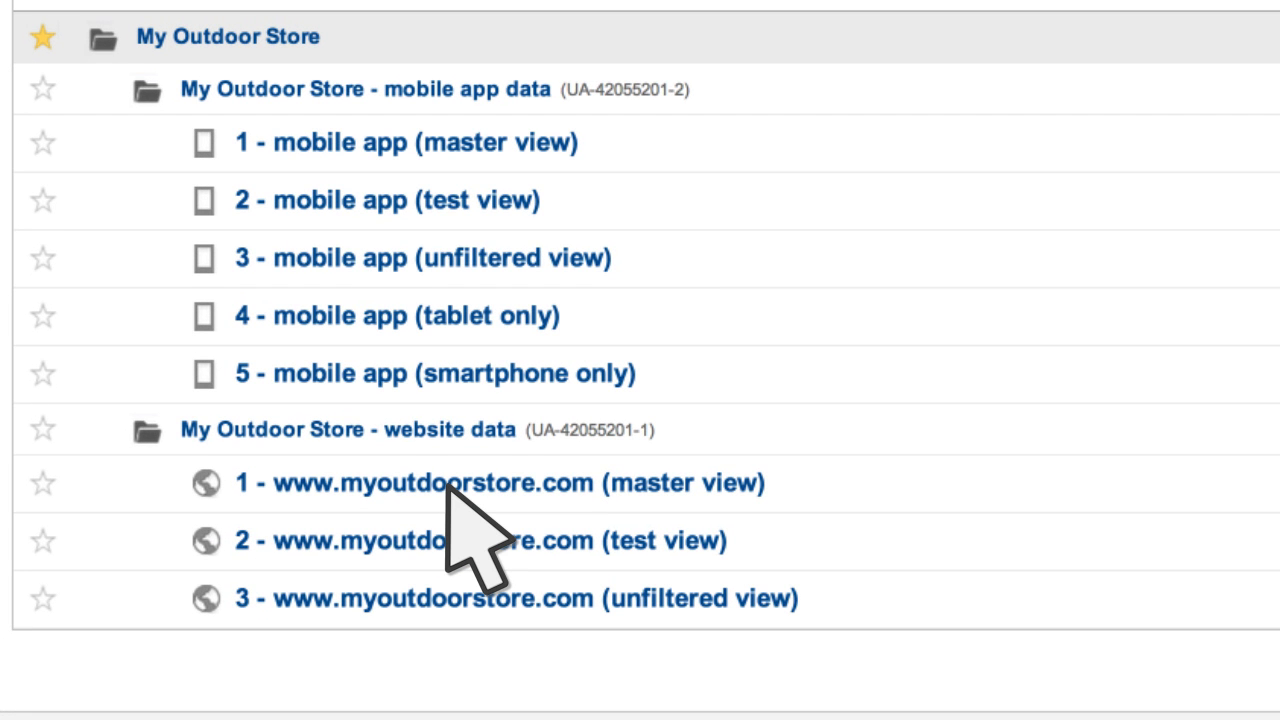
# Open the website master view's report and set its date range to Apr 1–30, 2013.
pyautogui.click(447, 487)
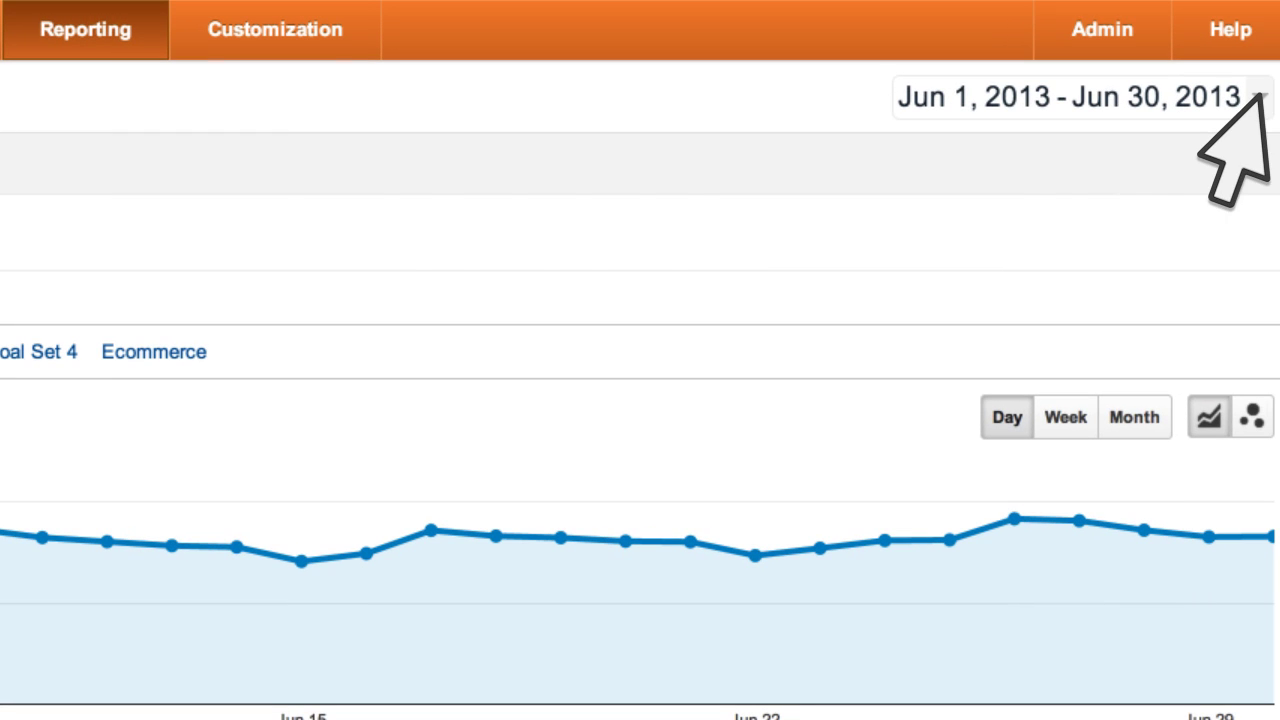
pyautogui.click(1257, 97)
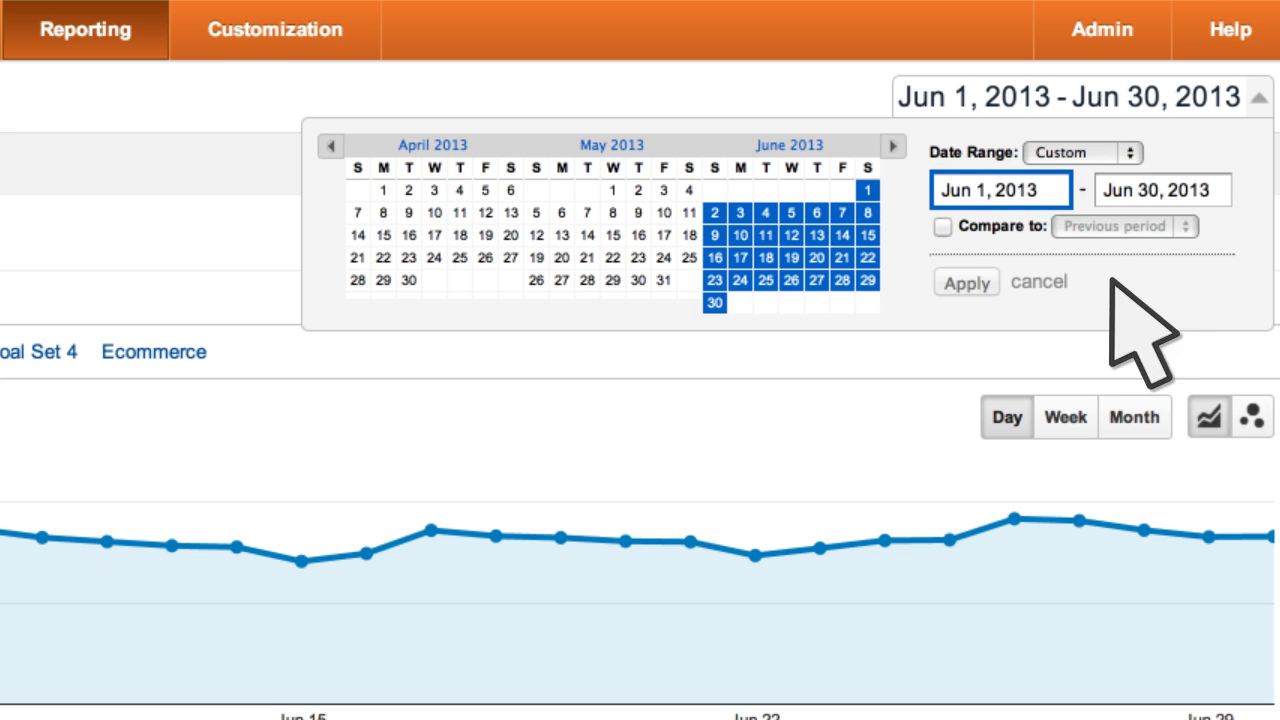
pyautogui.click(383, 189)
pyautogui.click(409, 280)
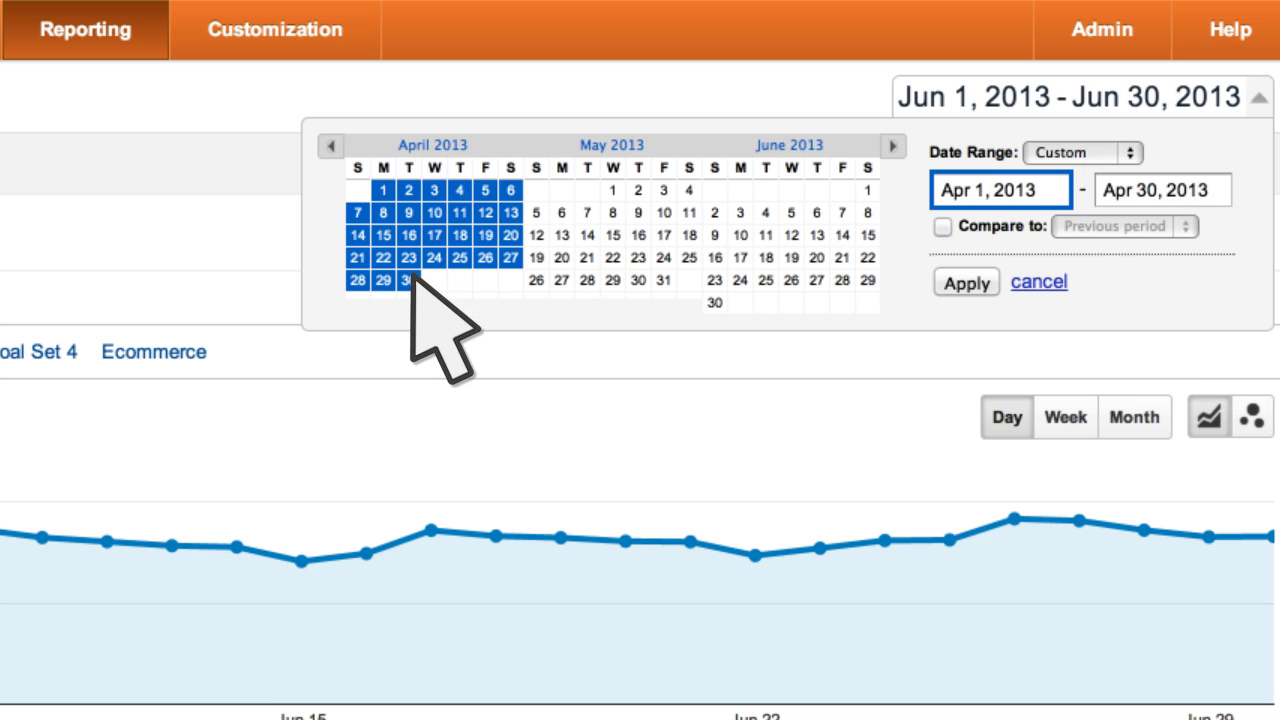
pyautogui.click(965, 283)
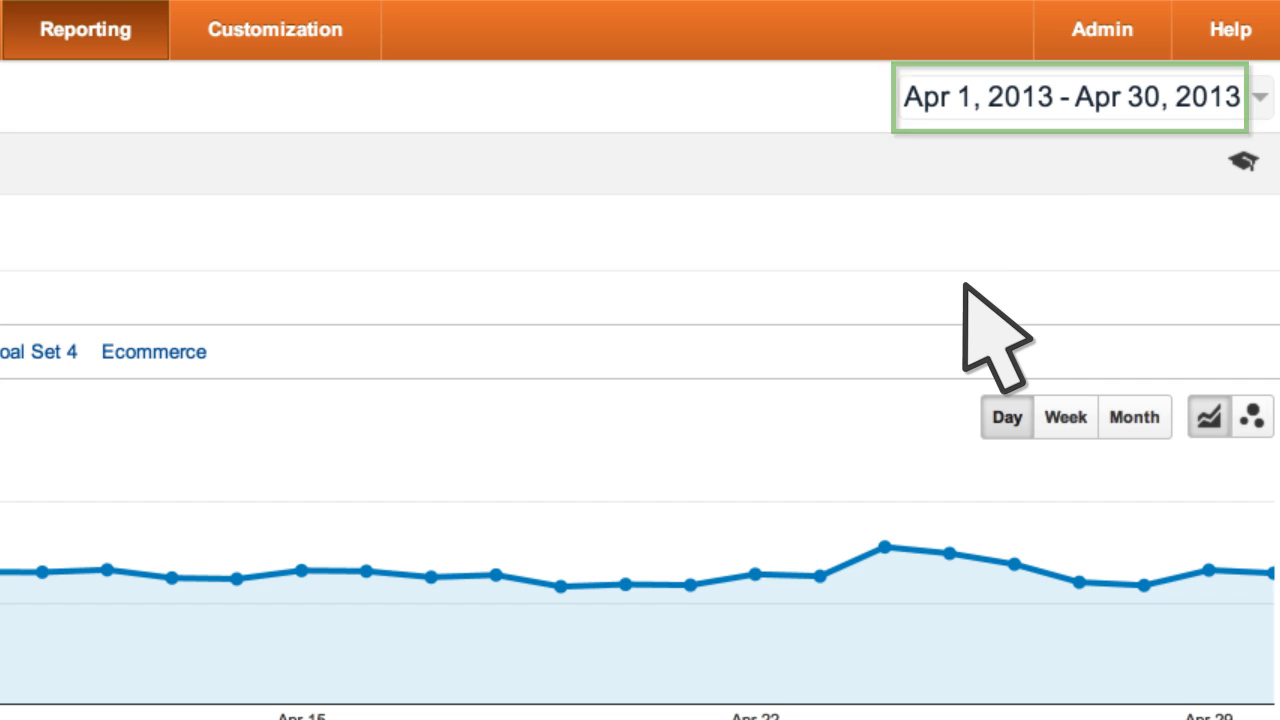
pyautogui.click(1258, 96)
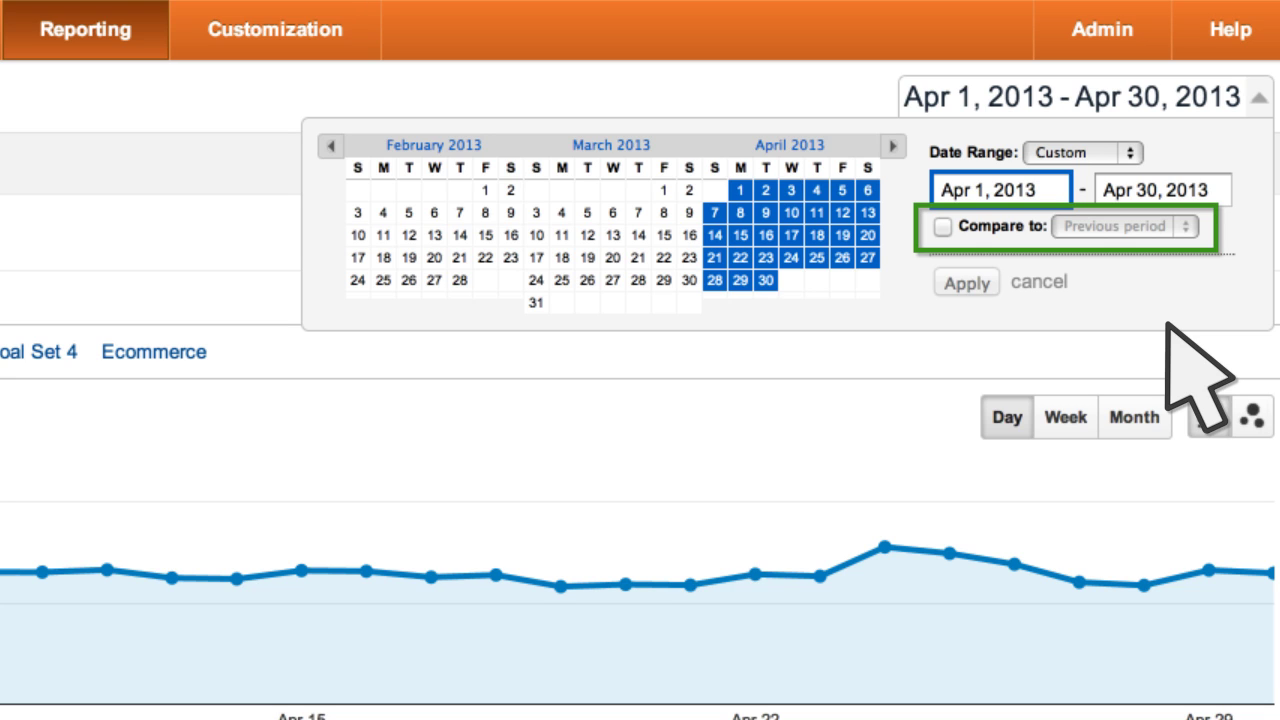
# Try comparing April 2013 to the previous period, then close the date settings.
pyautogui.click(943, 227)
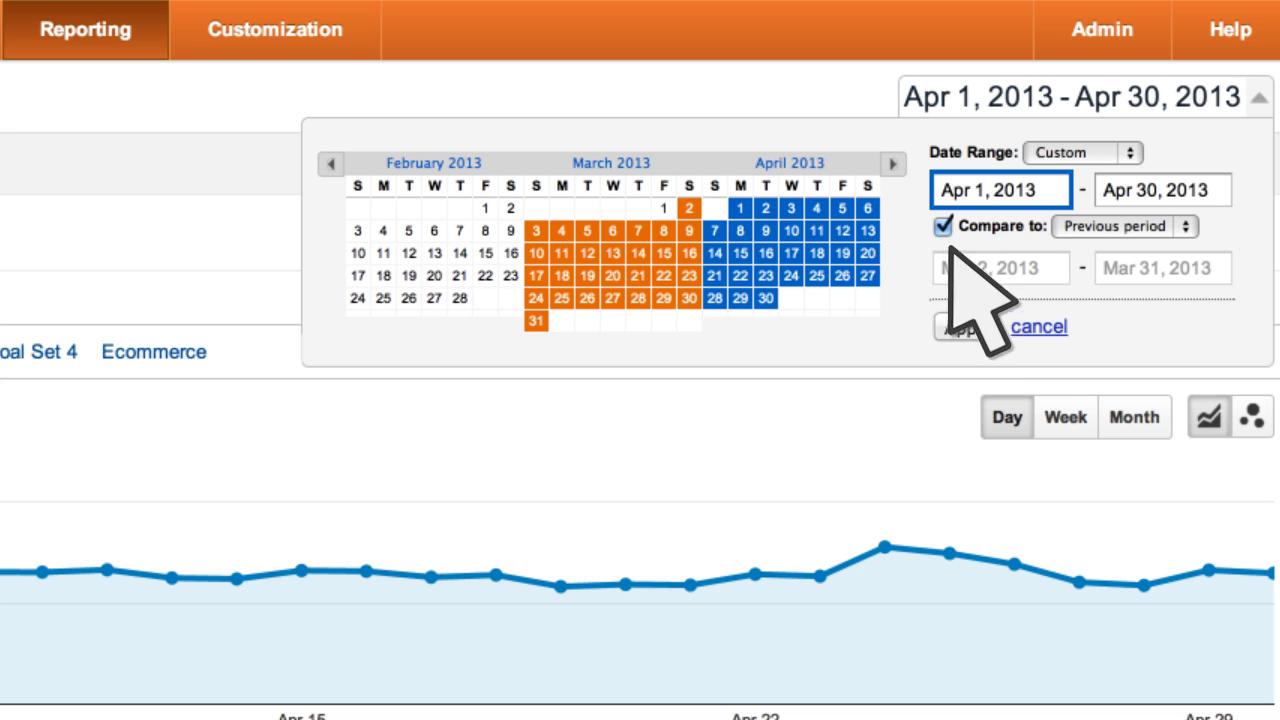
pyautogui.click(975, 328)
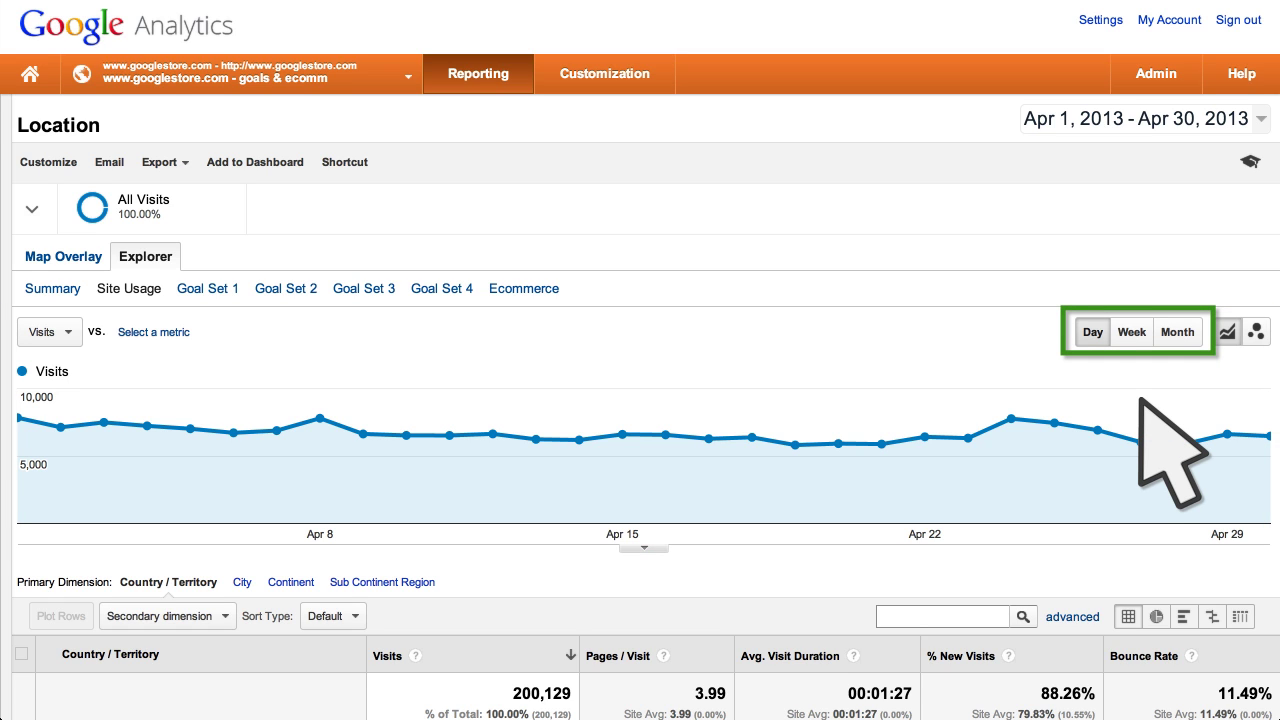
pyautogui.click(1132, 332)
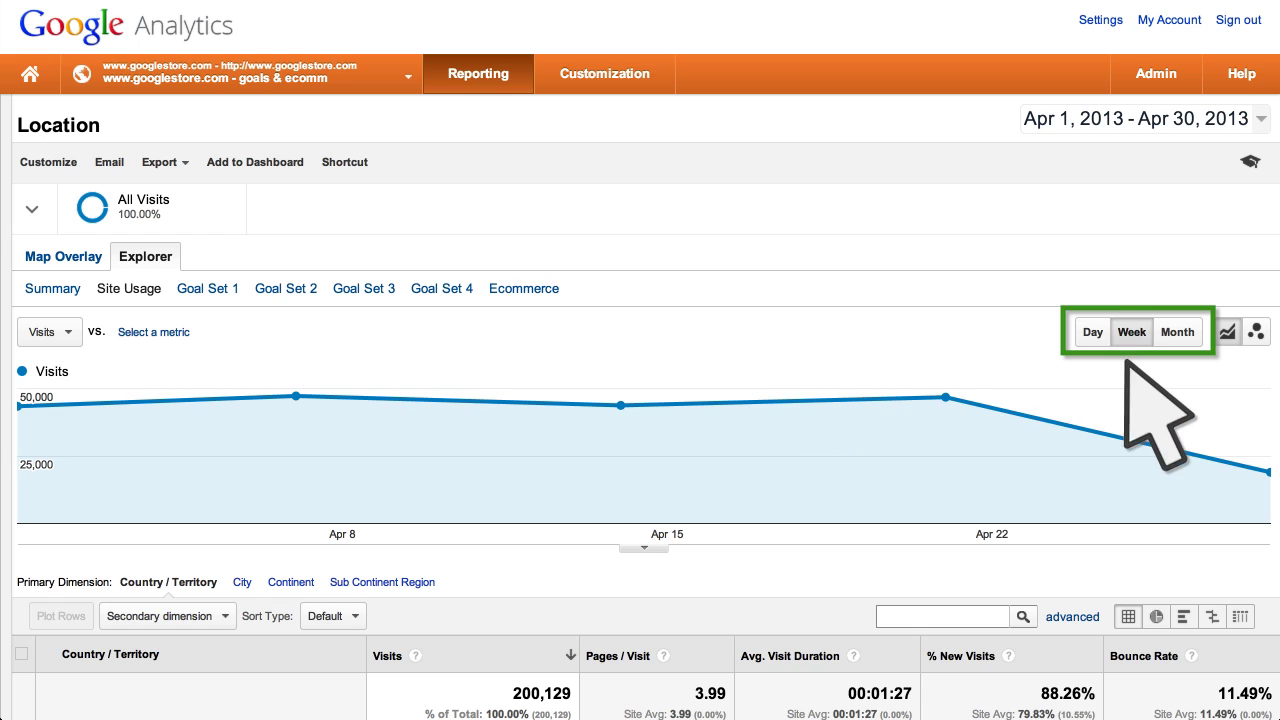
pyautogui.click(1177, 332)
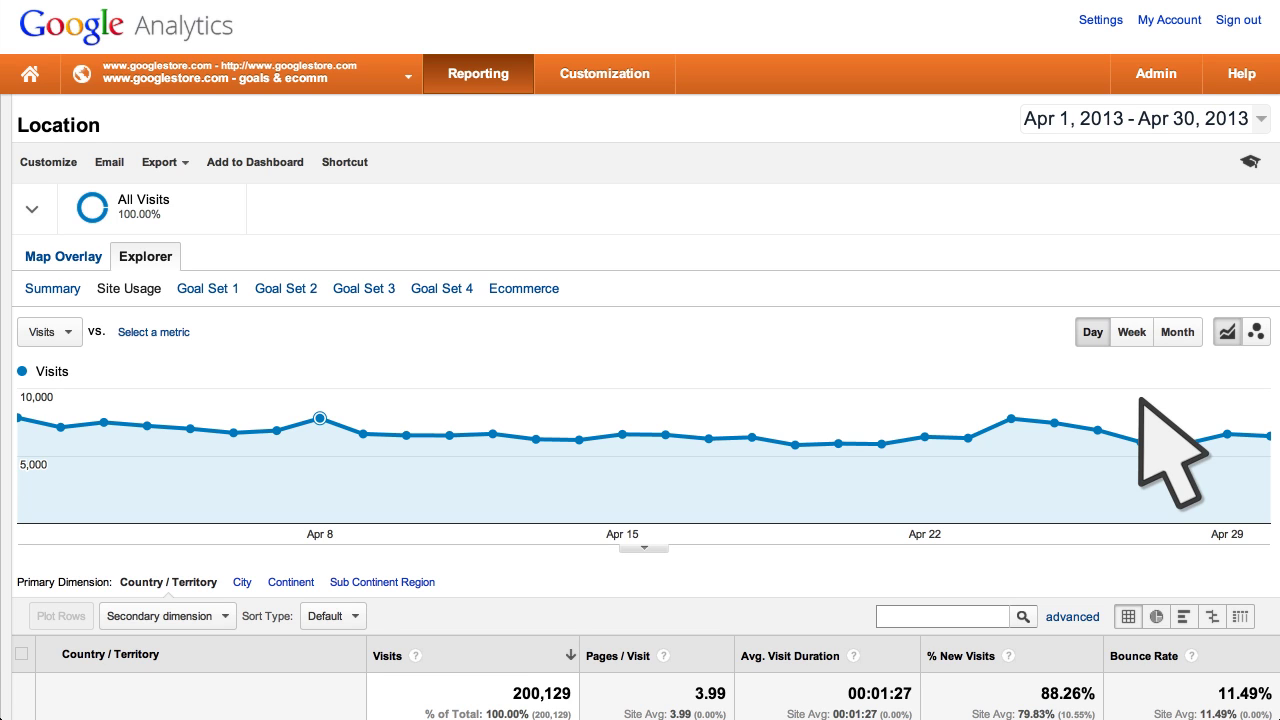
# Add a private 'Email campaign launch' annotation on Apr 8, 2013.
pyautogui.click(318, 418)
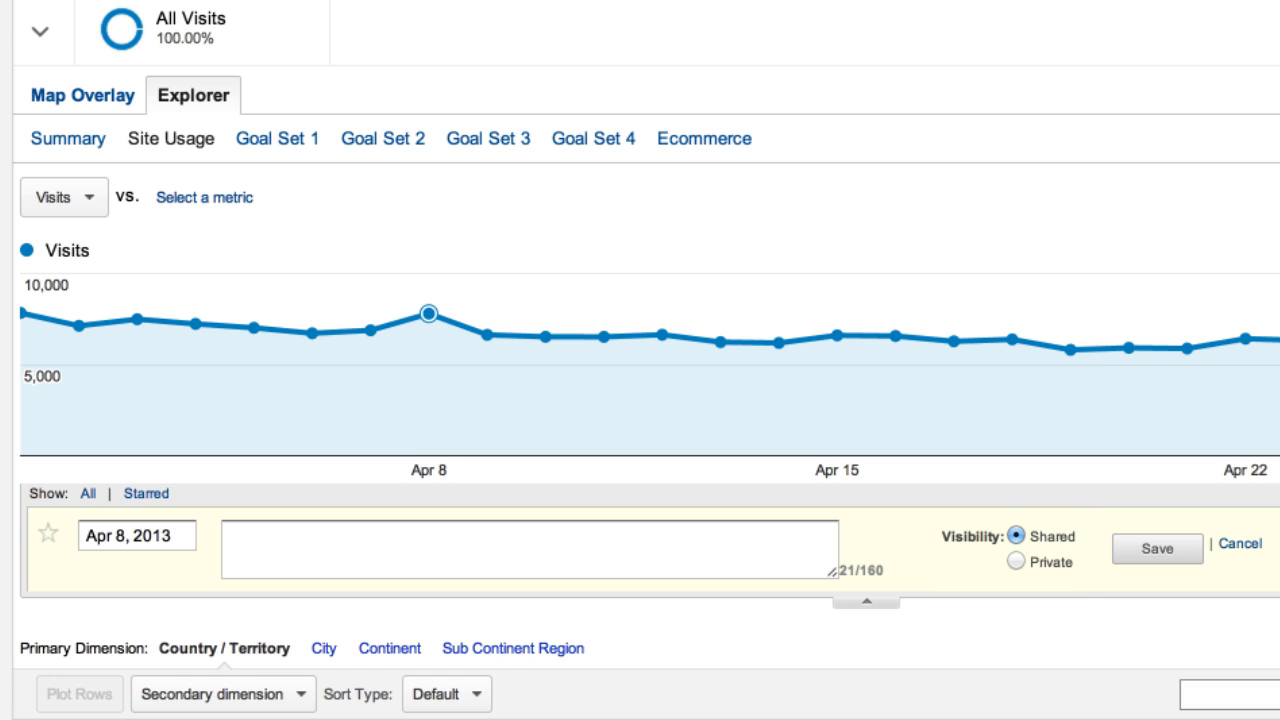
pyautogui.write('Email campaign launch')
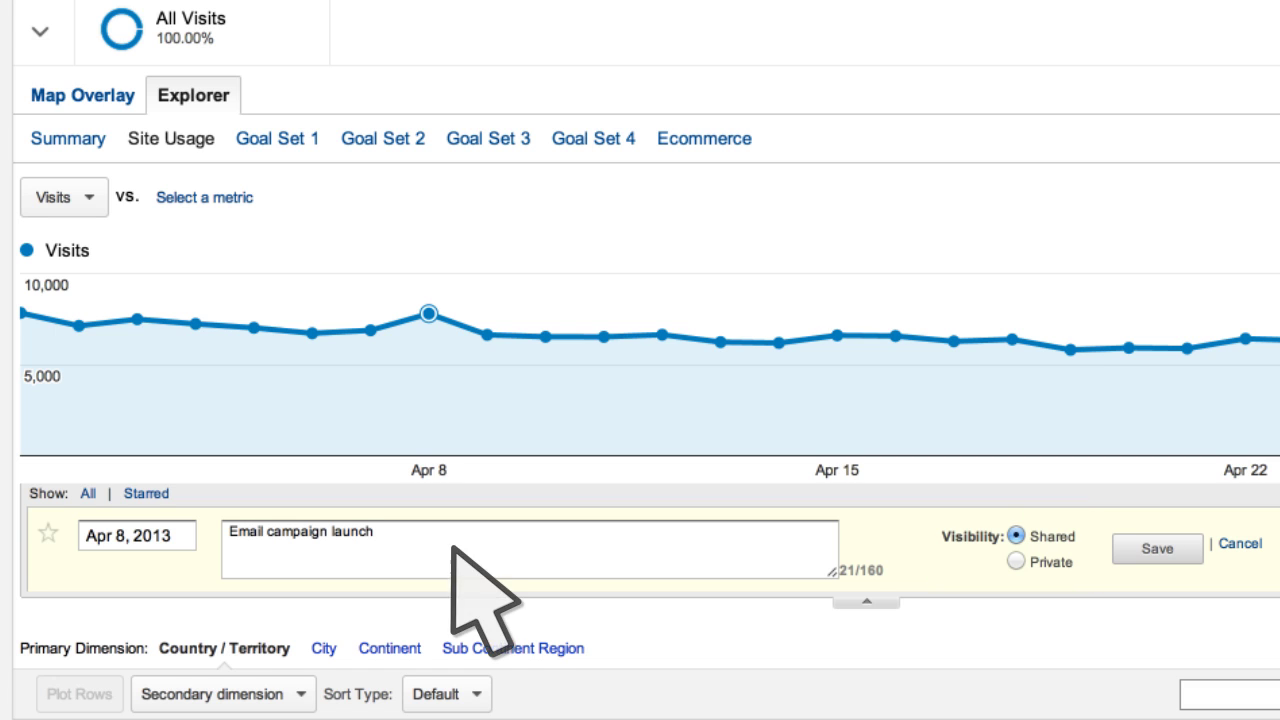
pyautogui.click(1015, 561)
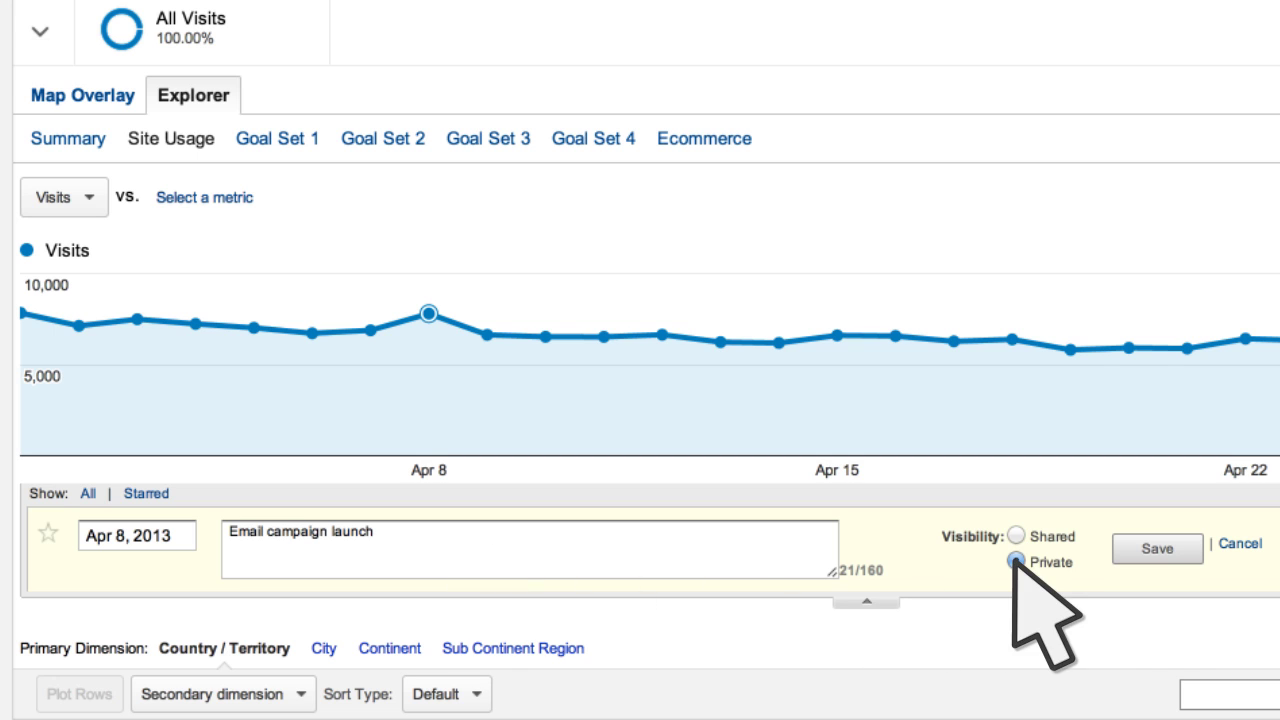
pyautogui.click(1185, 550)
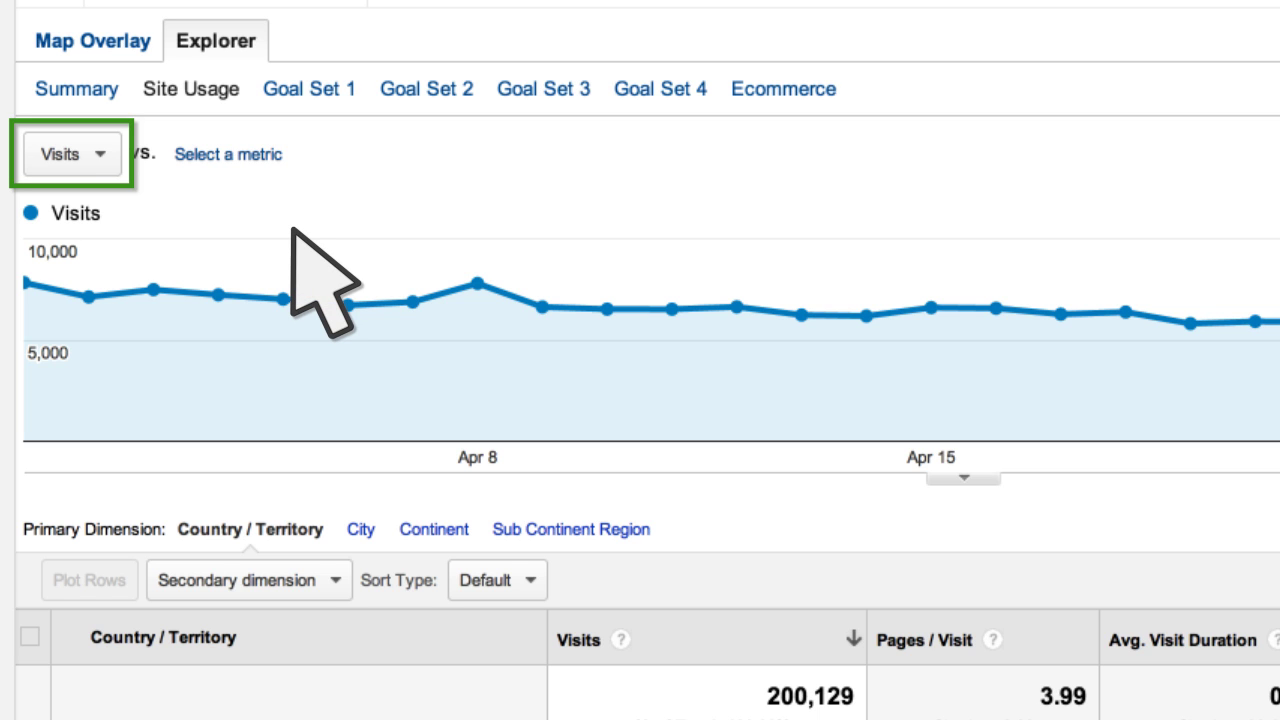
# Chart Transactions instead of Visits and compare it against Bounce Rate.
pyautogui.click(100, 155)
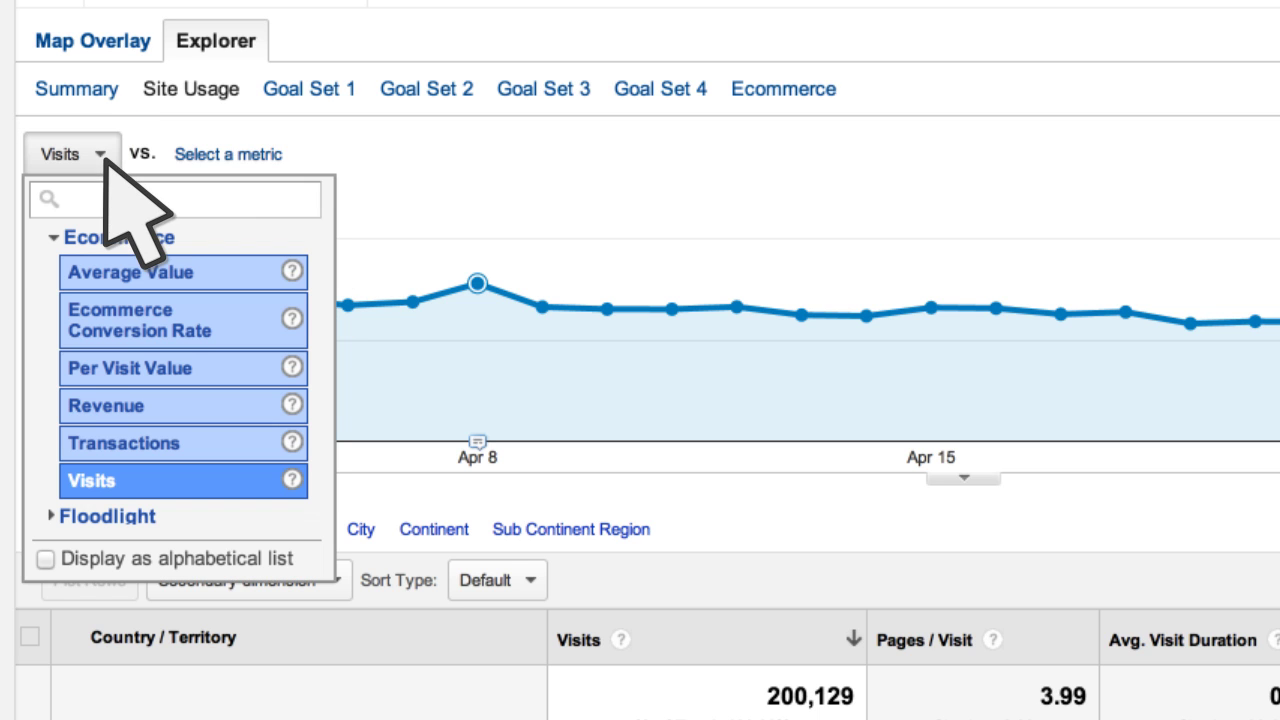
pyautogui.click(245, 445)
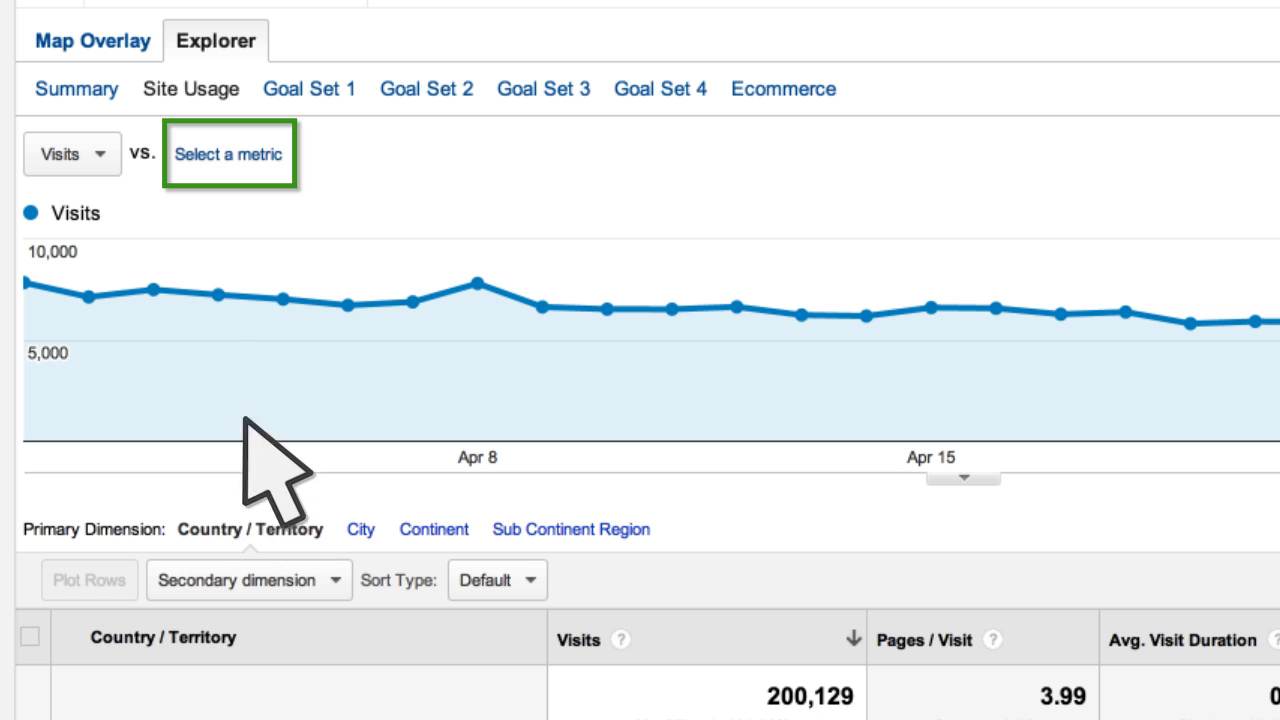
pyautogui.click(245, 157)
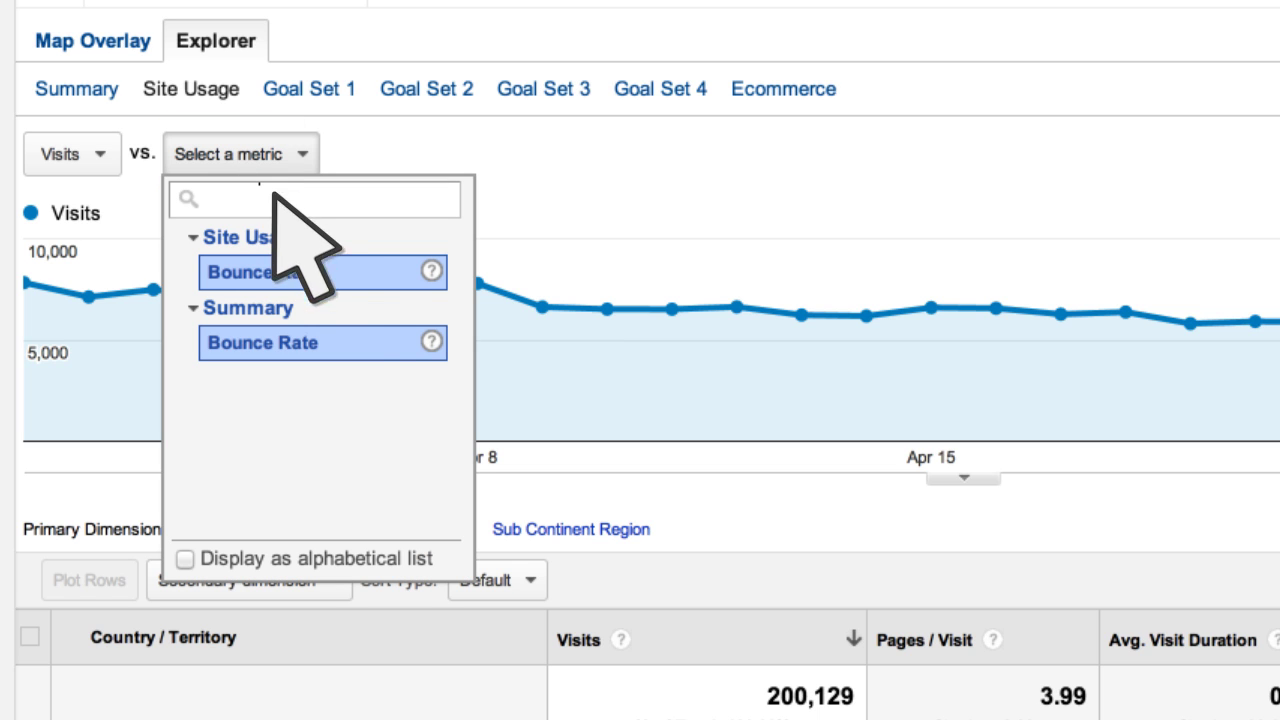
pyautogui.click(350, 268)
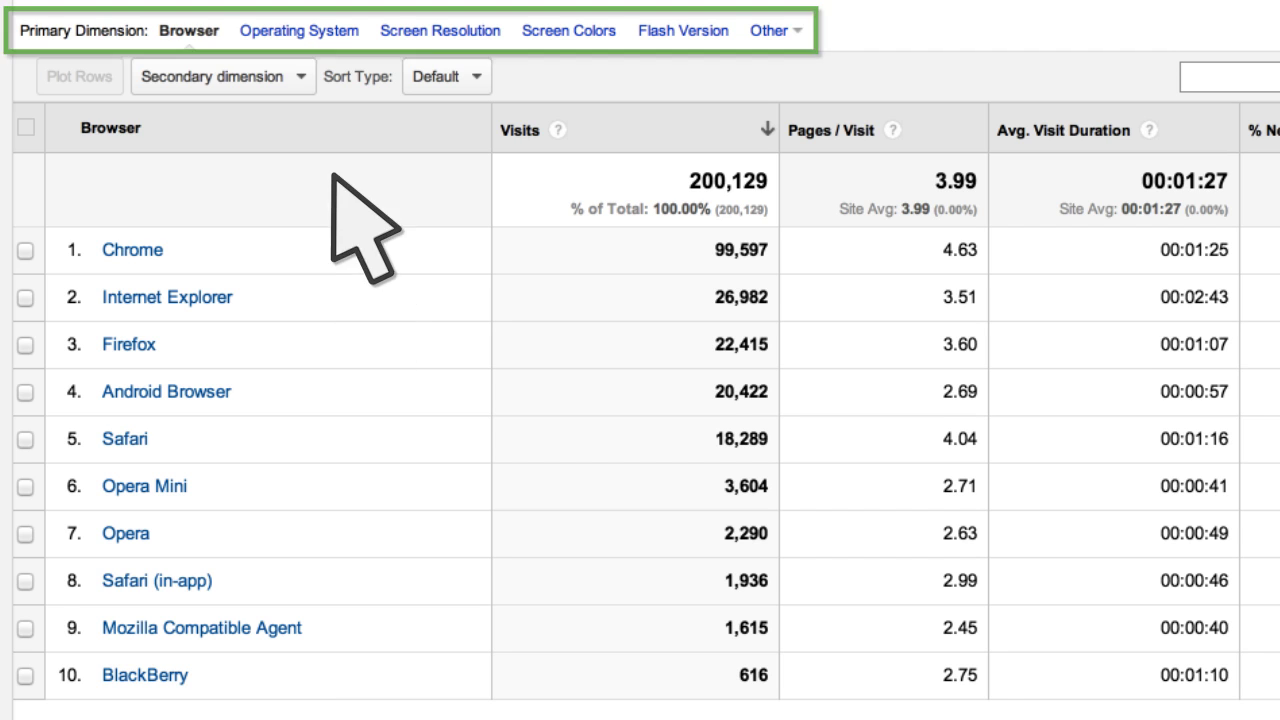
# List visits by Operating System with Browser as the secondary dimension.
pyautogui.click(305, 33)
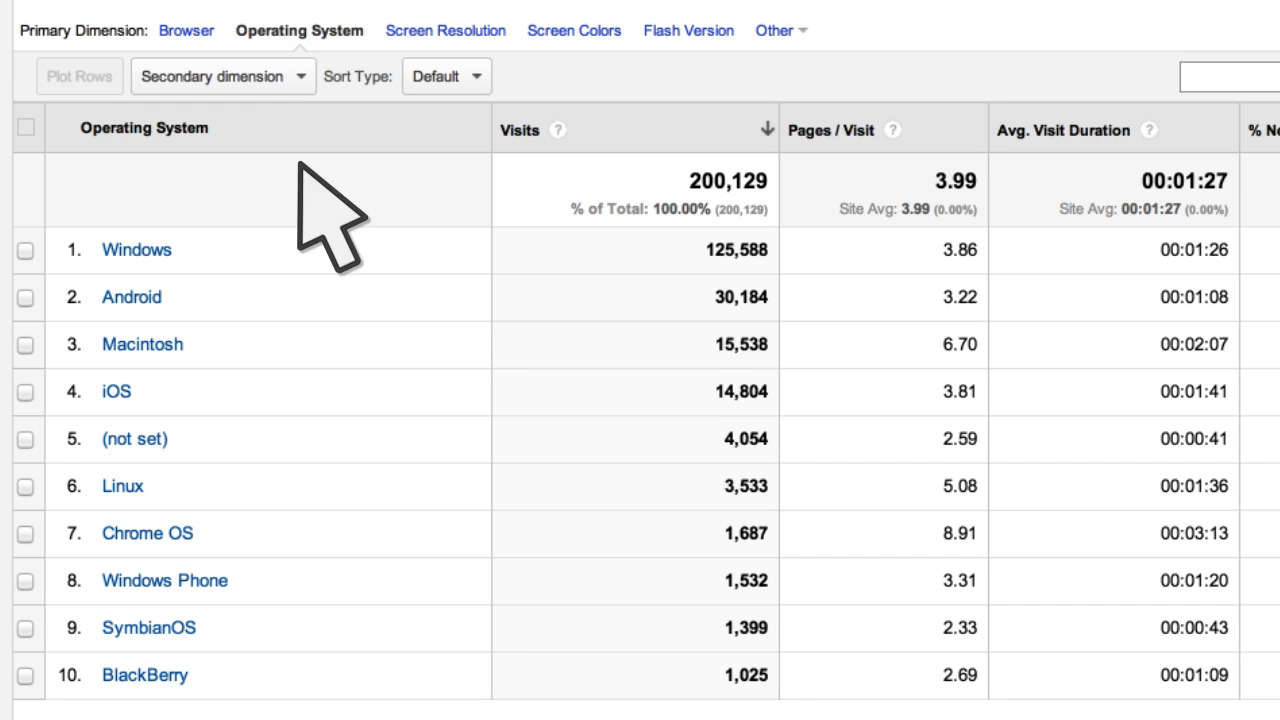
pyautogui.click(286, 78)
pyautogui.click(265, 182)
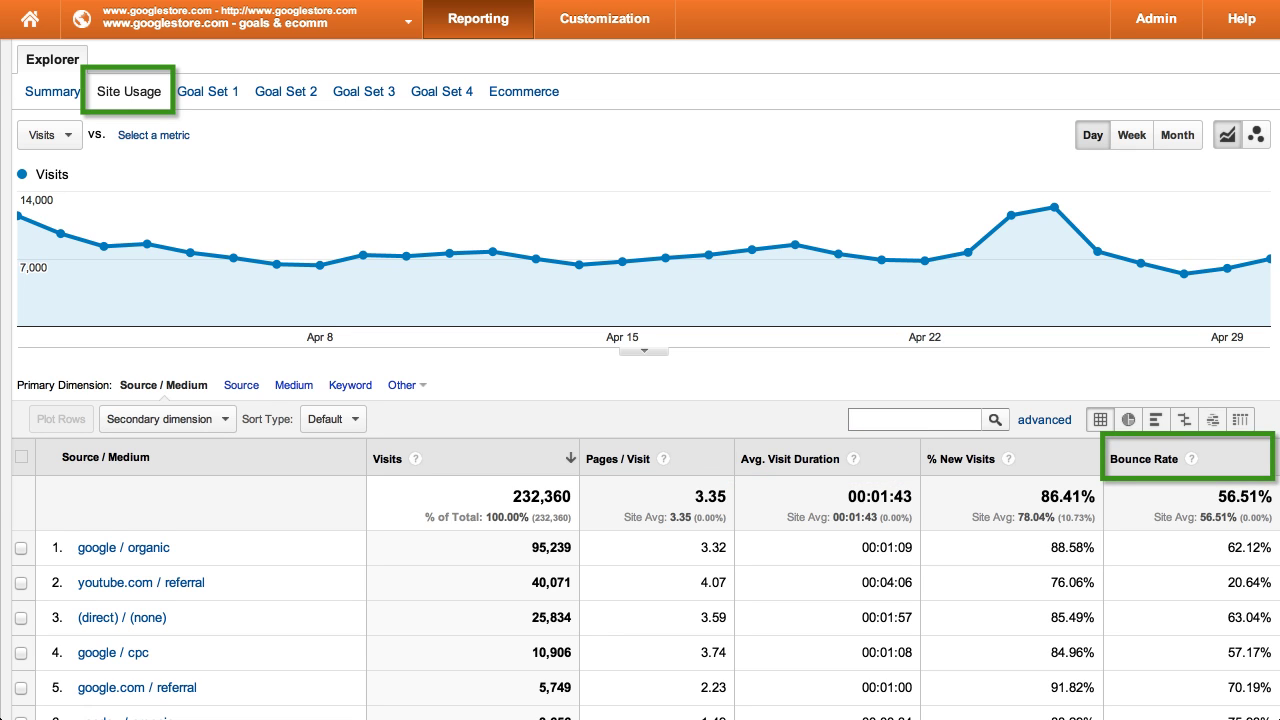
pyautogui.click(208, 91)
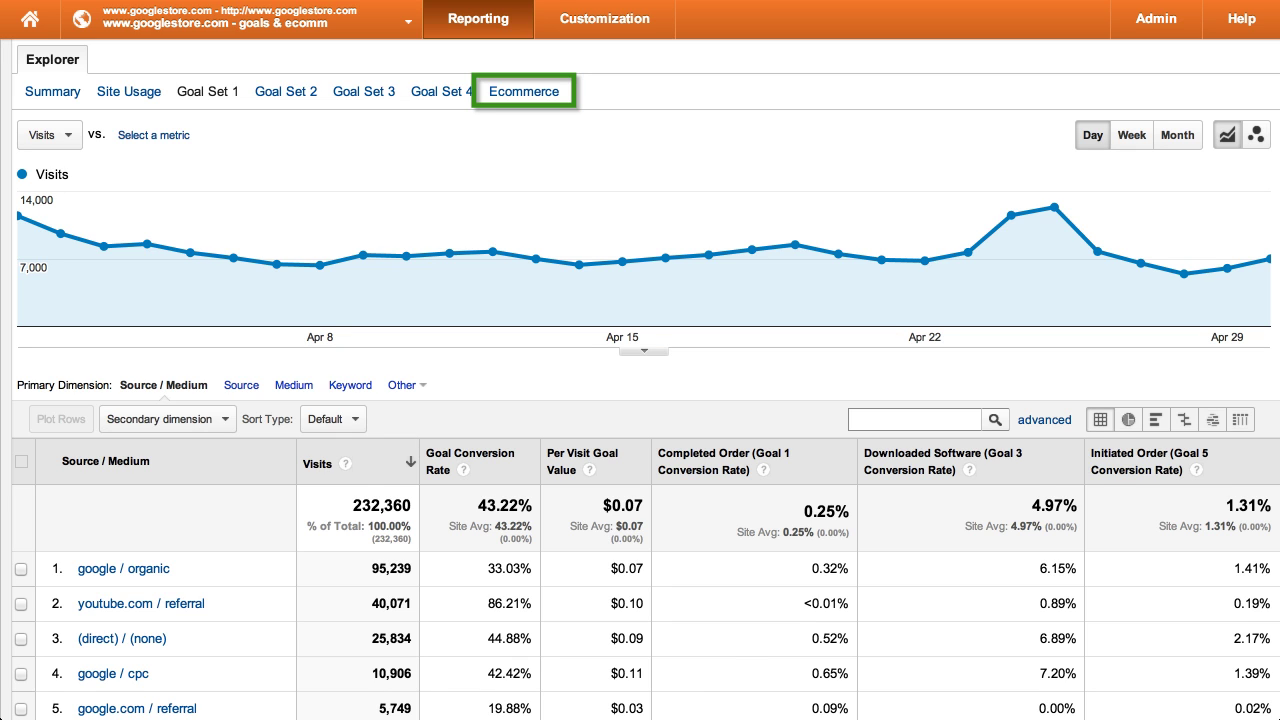
pyautogui.click(129, 91)
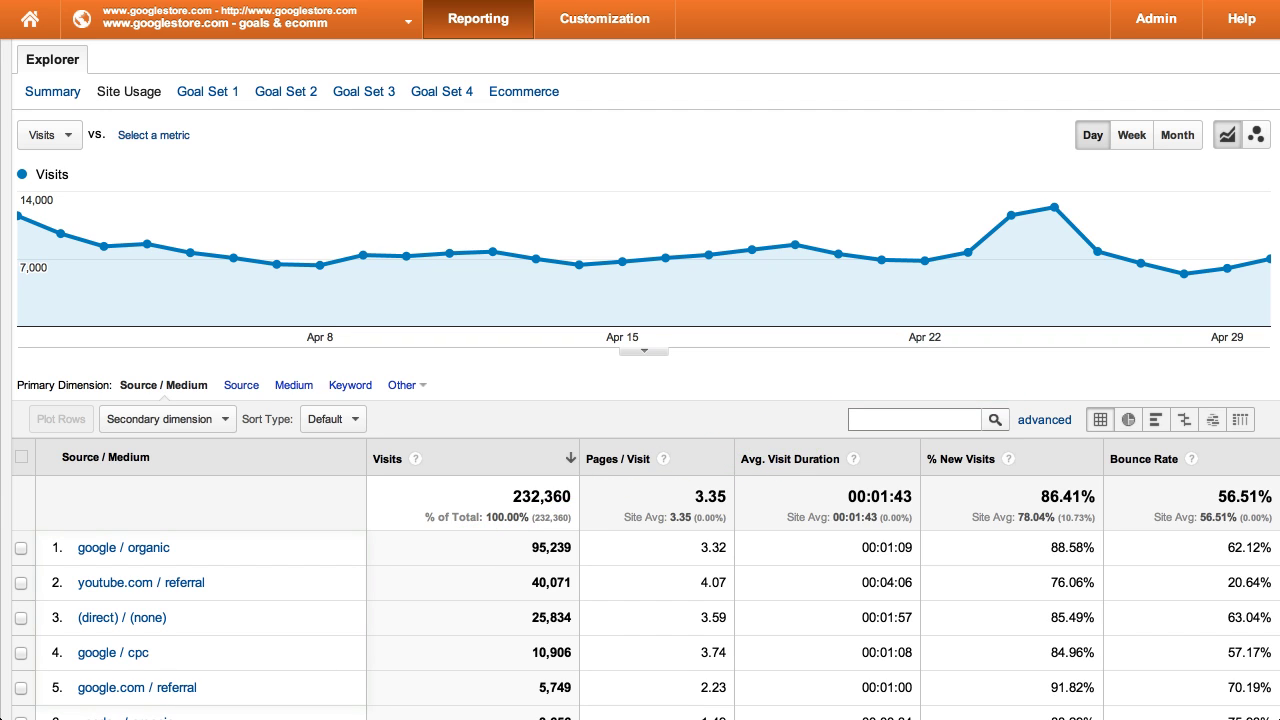
# Filter the traffic sources table to 'organic' sources.
pyautogui.write('organic')
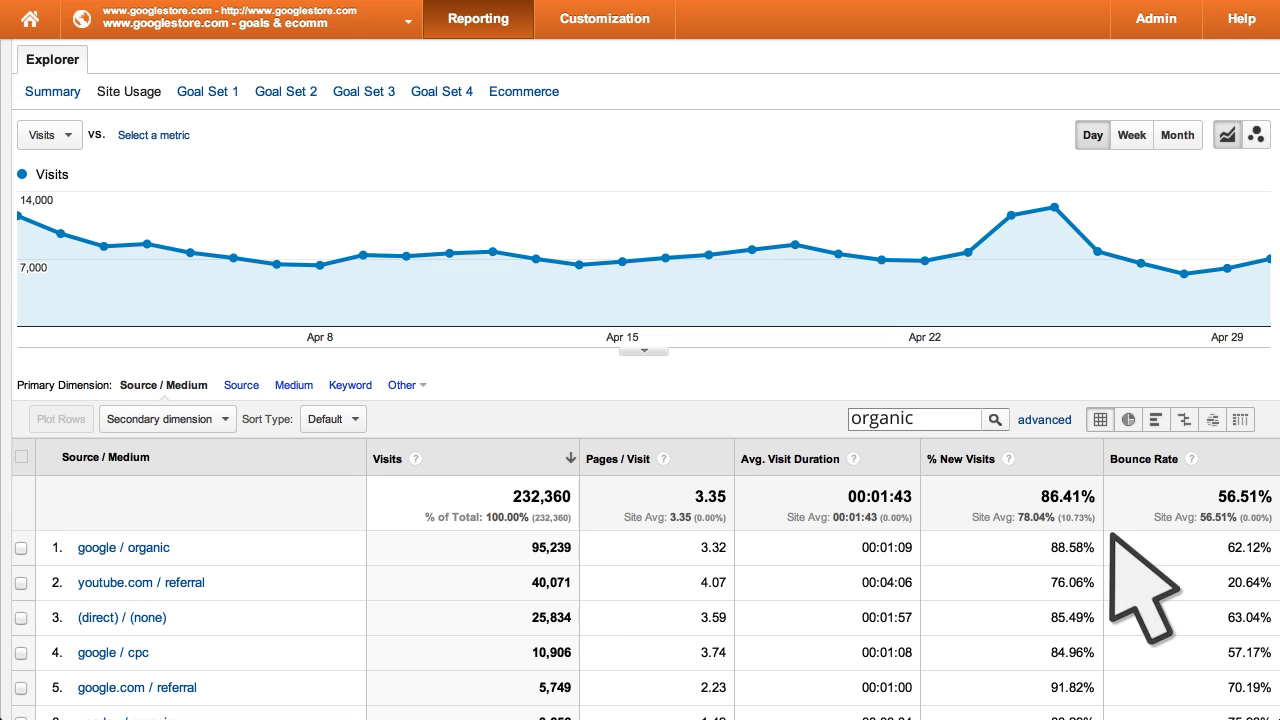
pyautogui.click(995, 419)
pyautogui.scroll(-2, 995, 419)
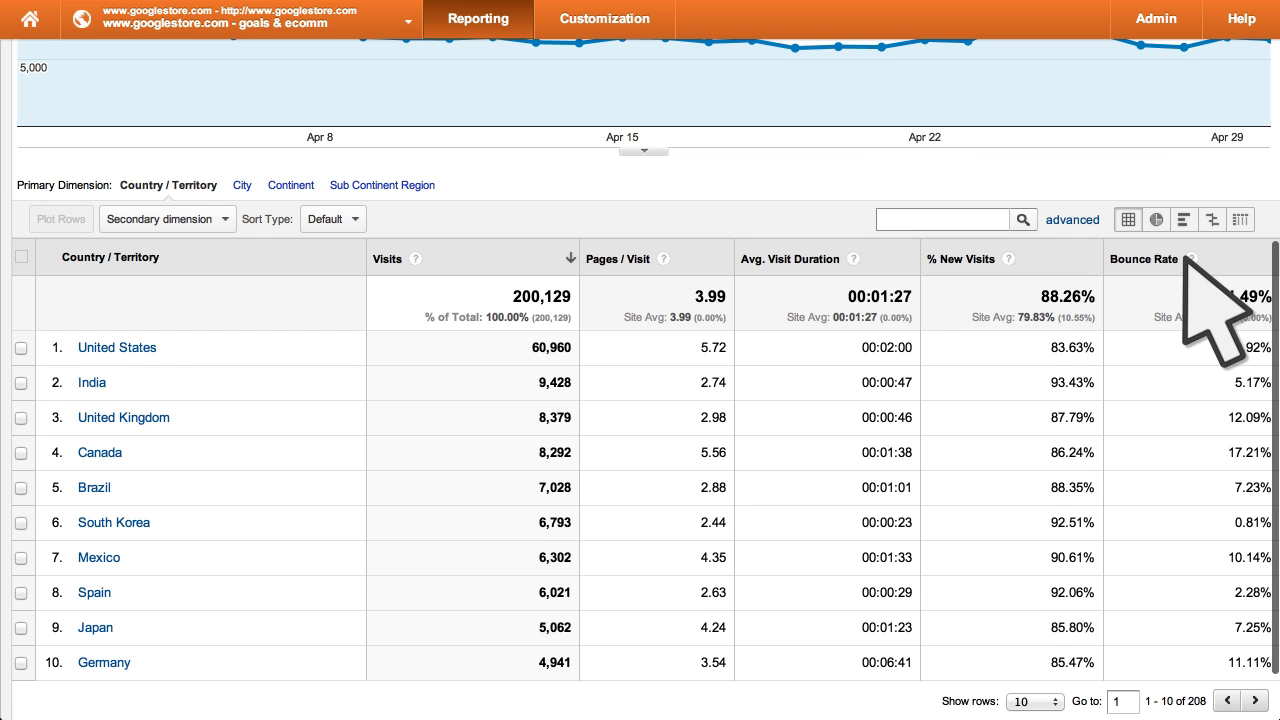
# Sort the country table by Bounce Rate, highest first.
pyautogui.click(1150, 259)
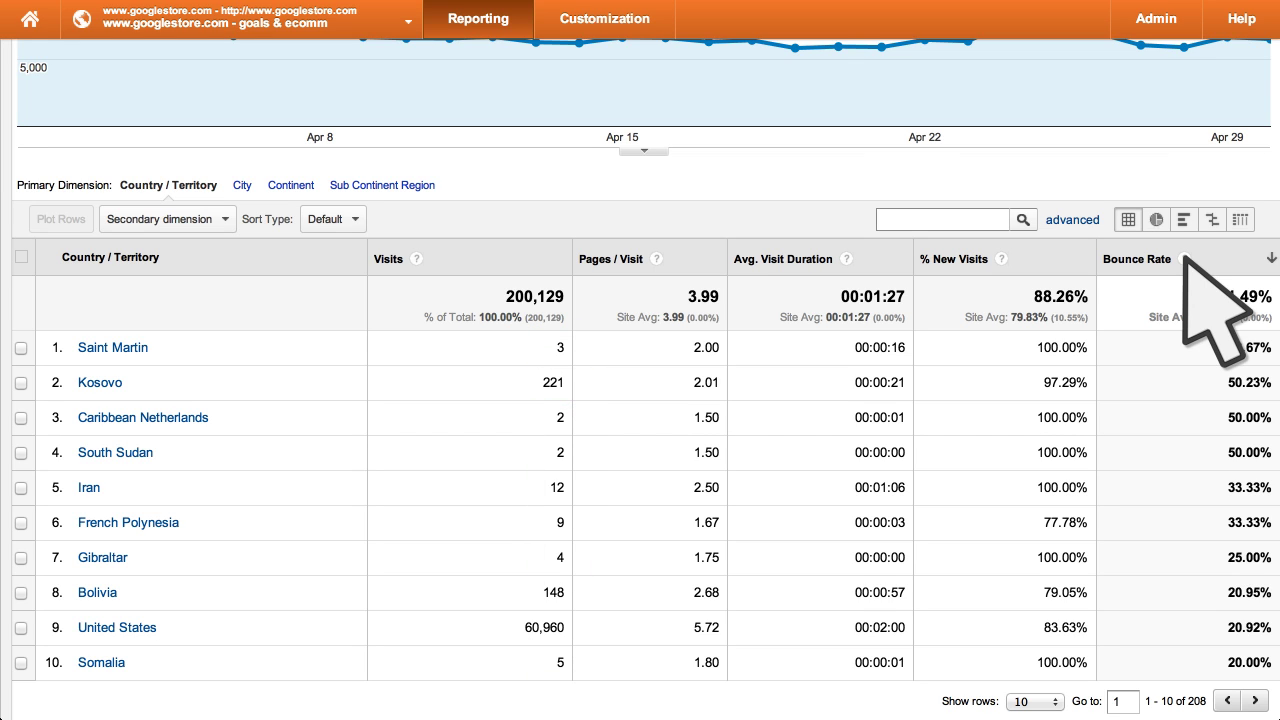
pyautogui.click(1073, 219)
# Apply an advanced filter including only countries with Visits greater than 50.
pyautogui.click(107, 282)
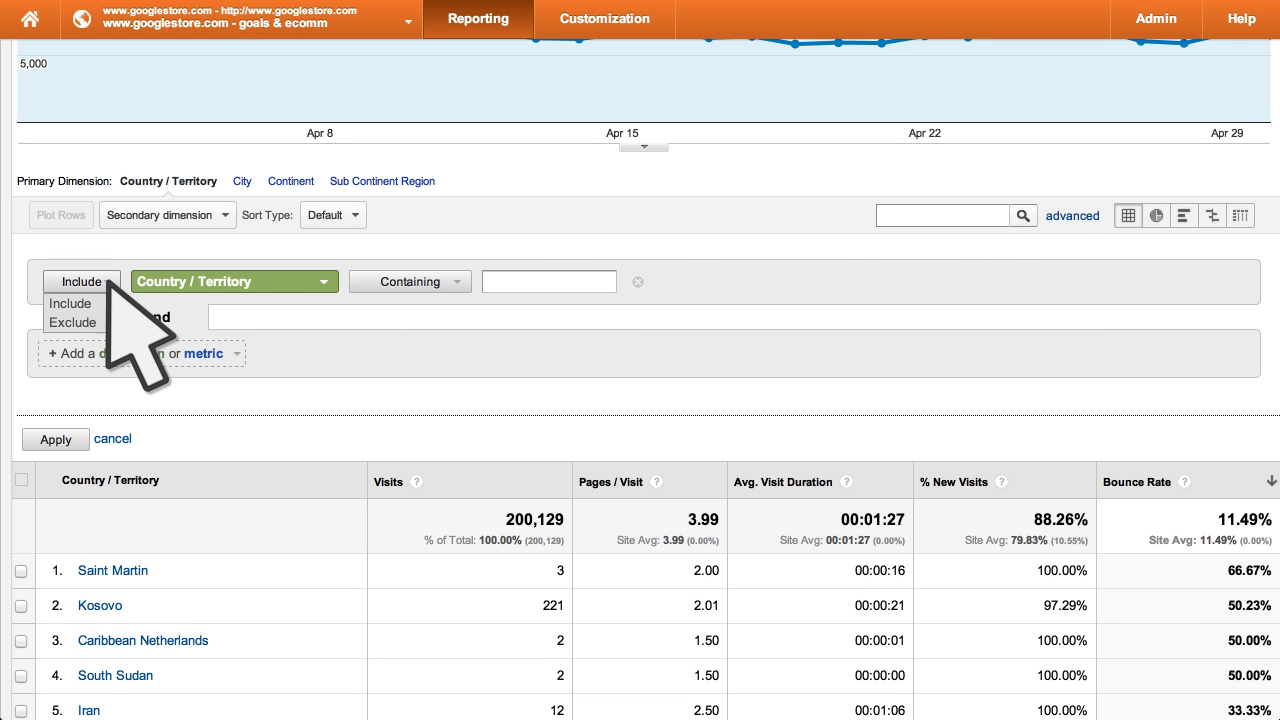
pyautogui.click(99, 303)
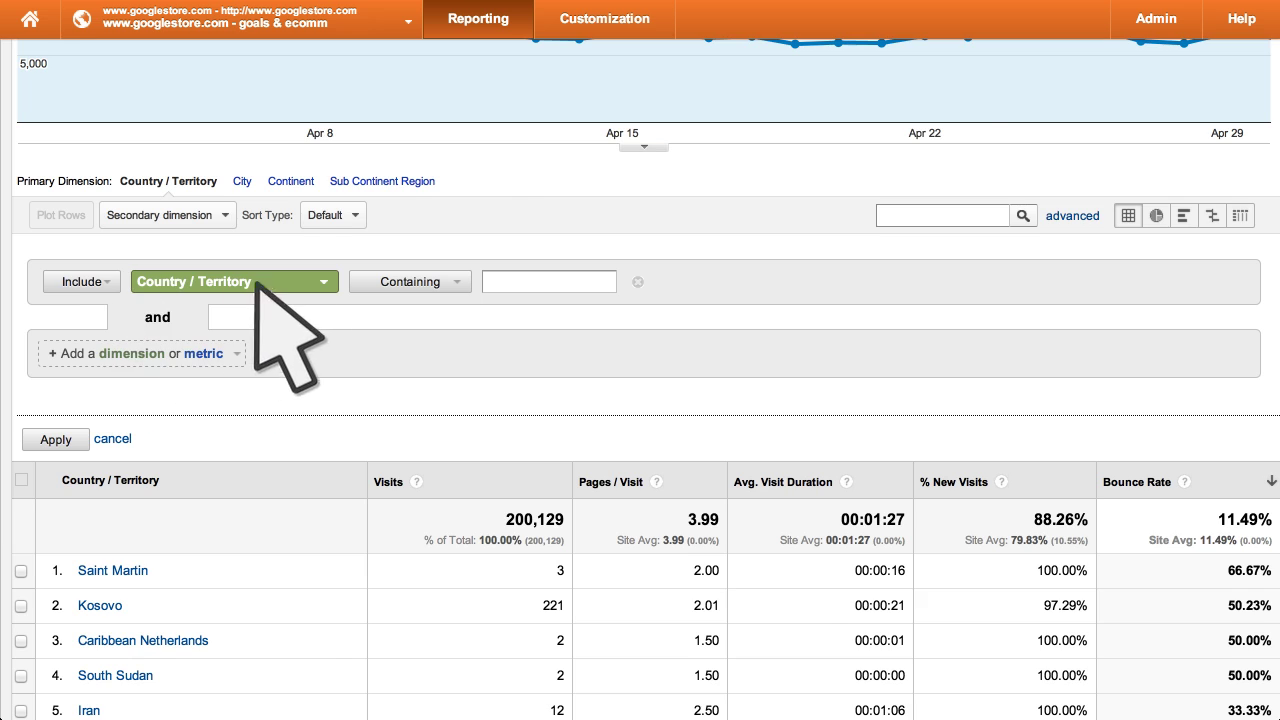
pyautogui.click(305, 283)
pyautogui.click(262, 362)
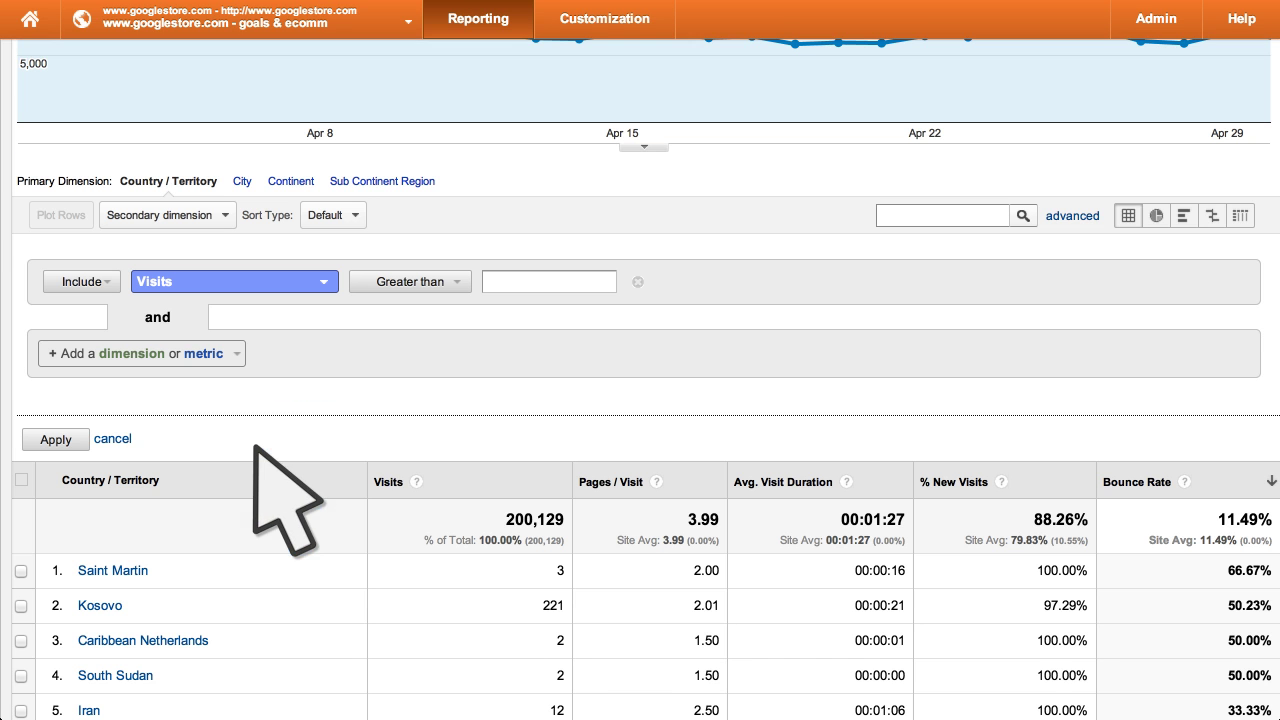
pyautogui.click(460, 283)
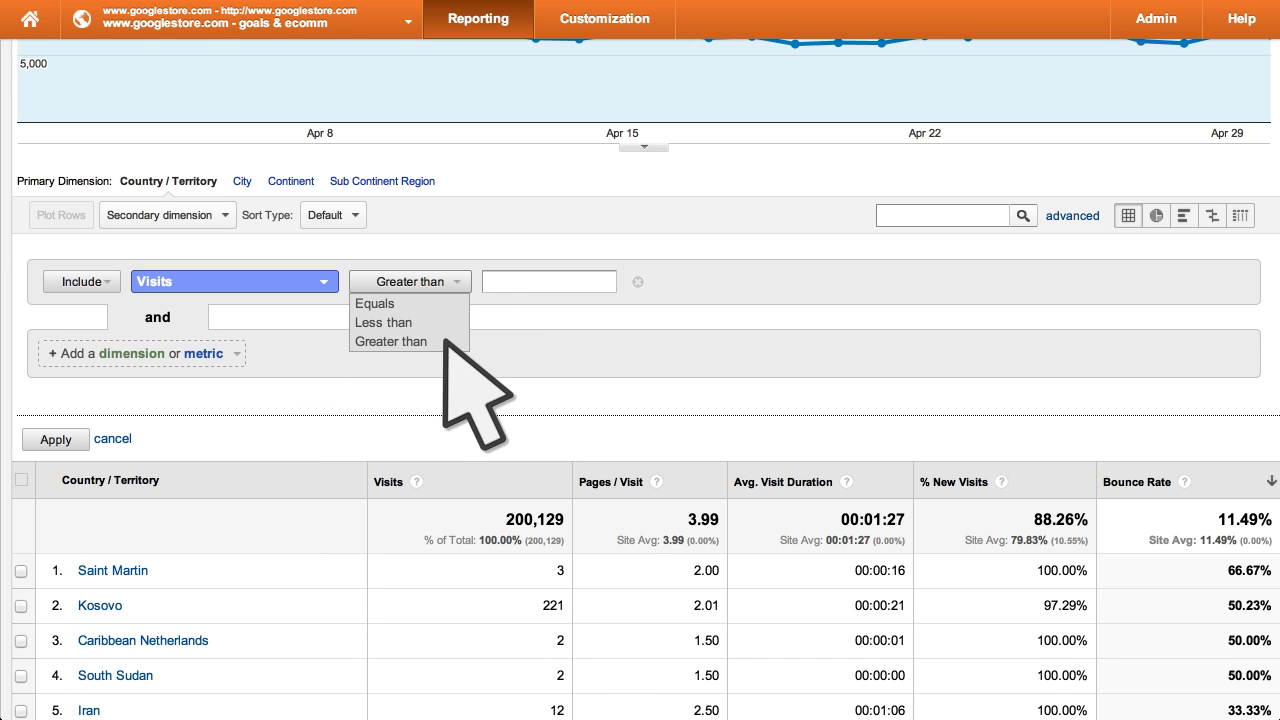
pyautogui.click(443, 343)
pyautogui.write('50')
pyautogui.click(72, 437)
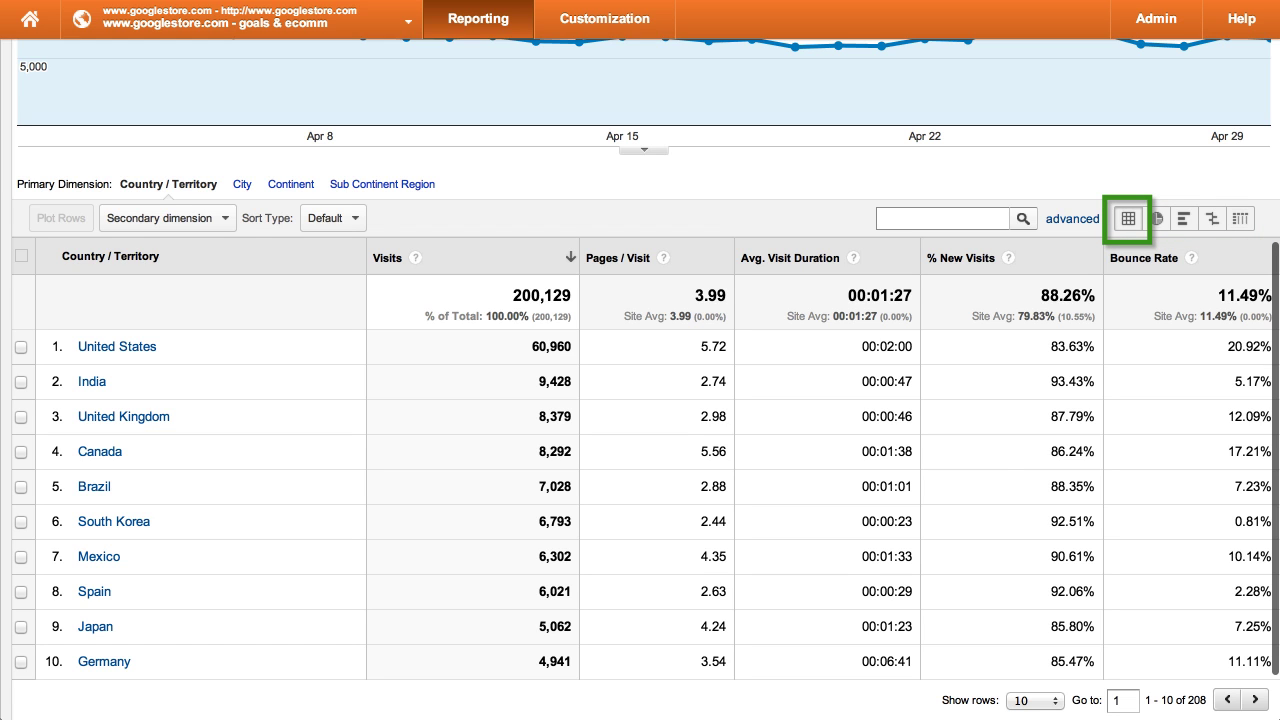
# Show each country's share of Pageviews as a pie, then switch to performance bars.
pyautogui.click(1155, 218)
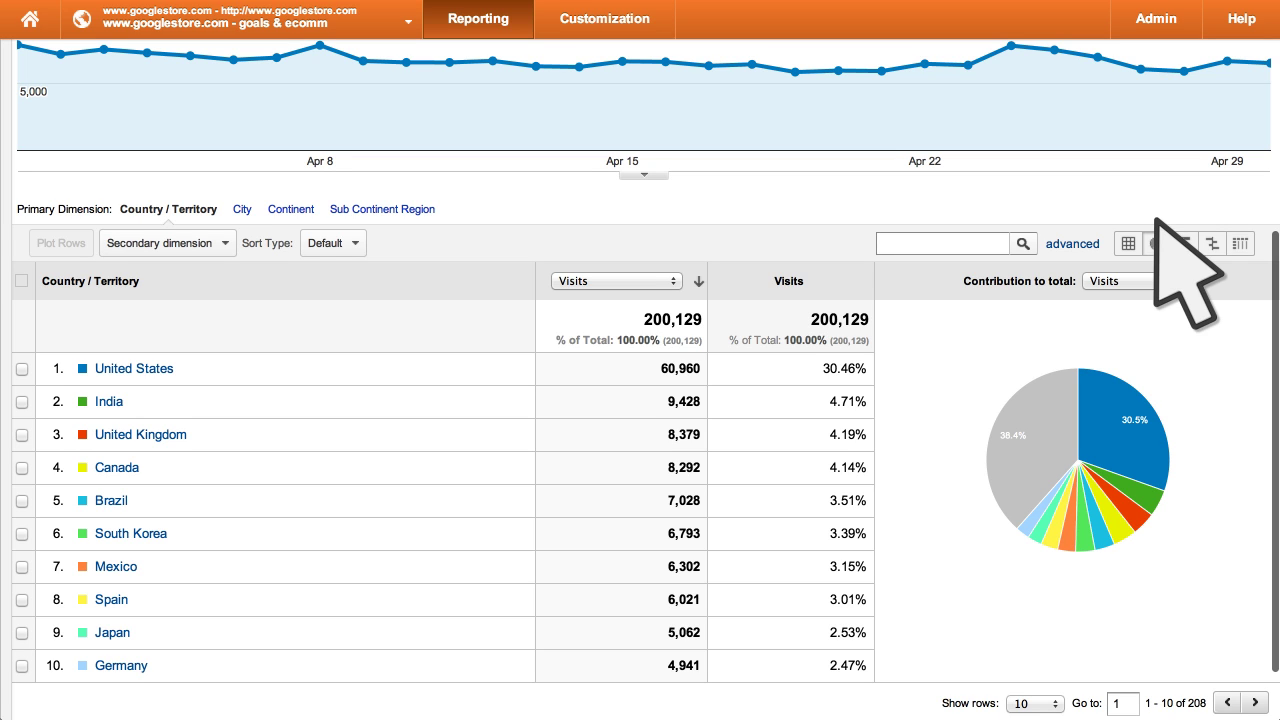
pyautogui.click(1150, 281)
pyautogui.click(1158, 295)
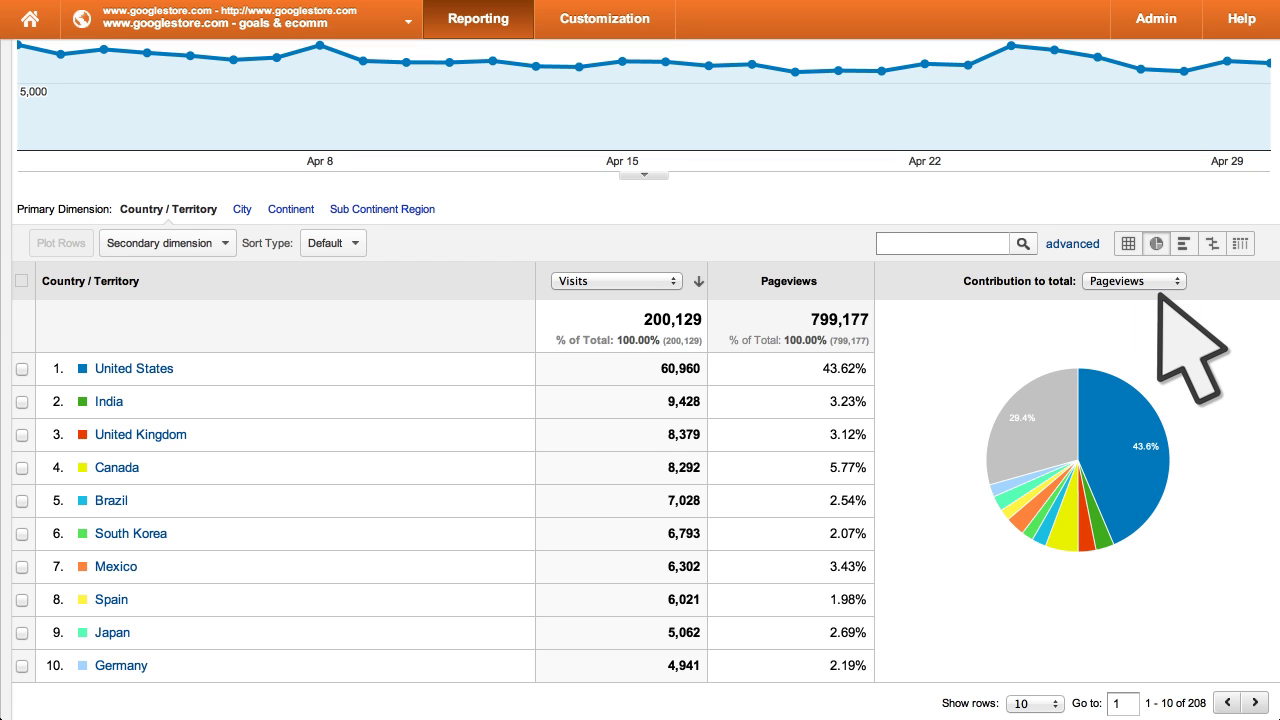
pyautogui.click(1185, 246)
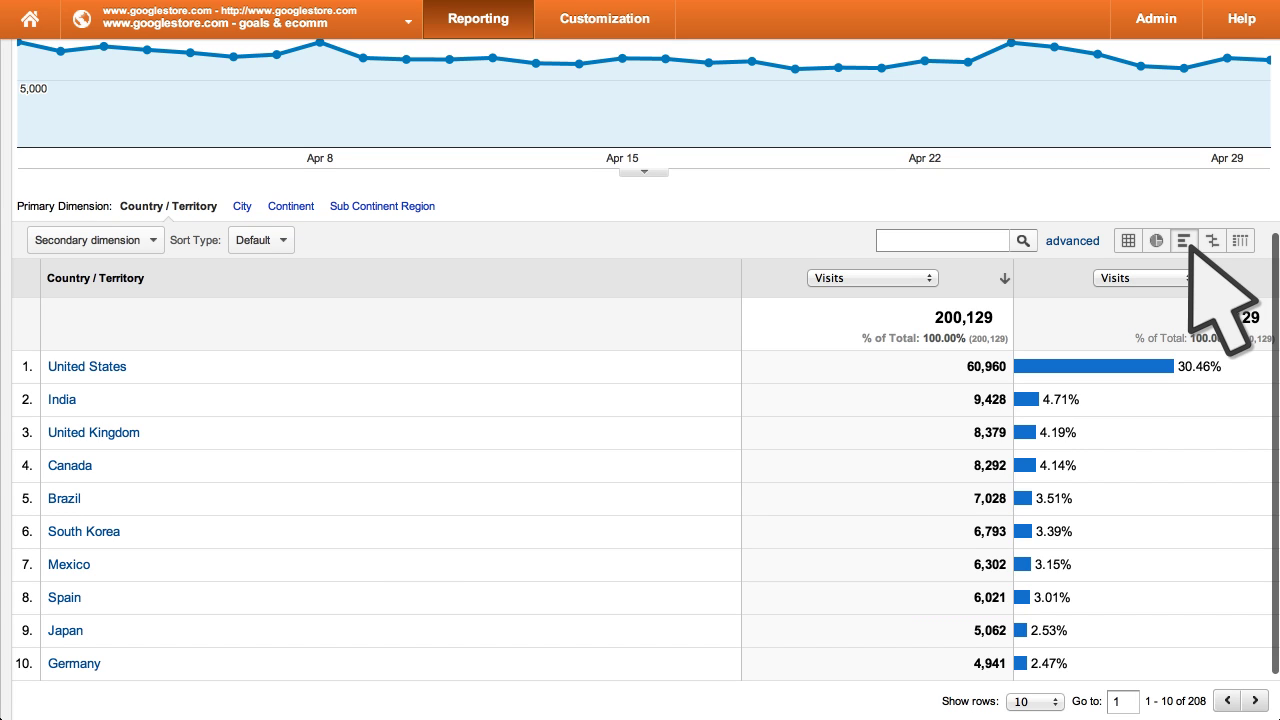
# Show Bounces performance bars, then switch to comparison against the site average.
pyautogui.click(1178, 278)
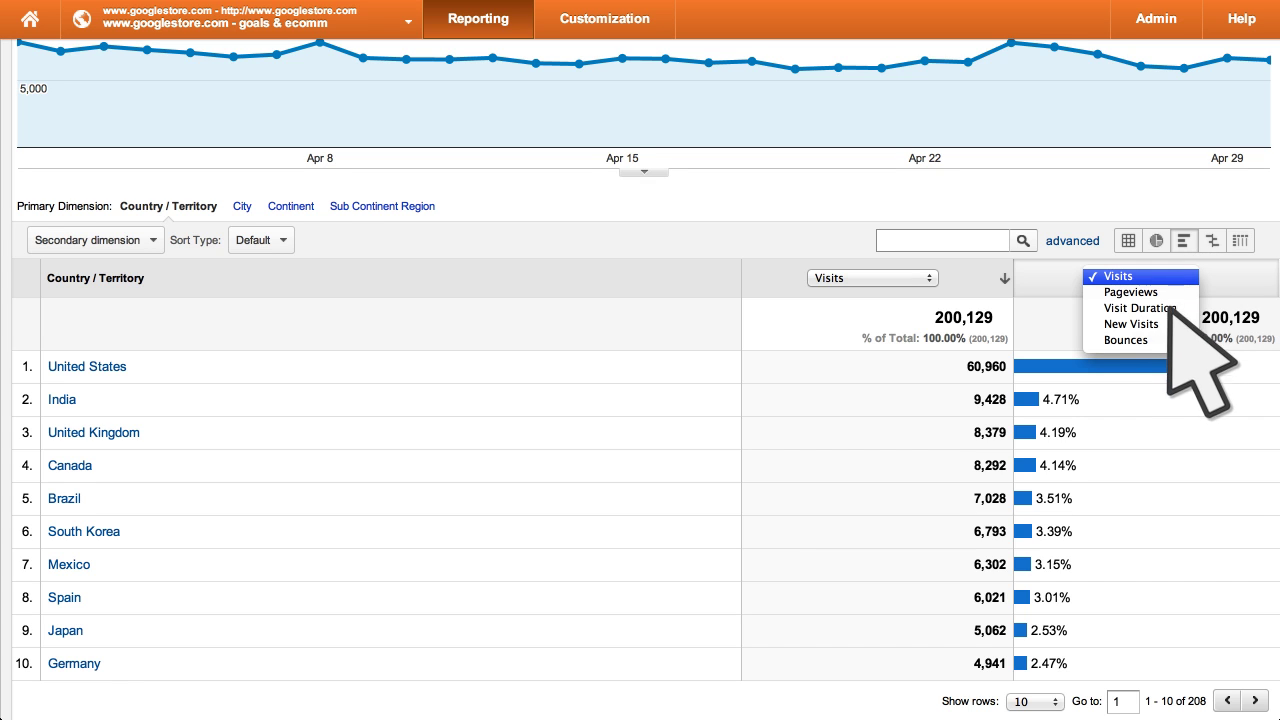
pyautogui.click(1160, 340)
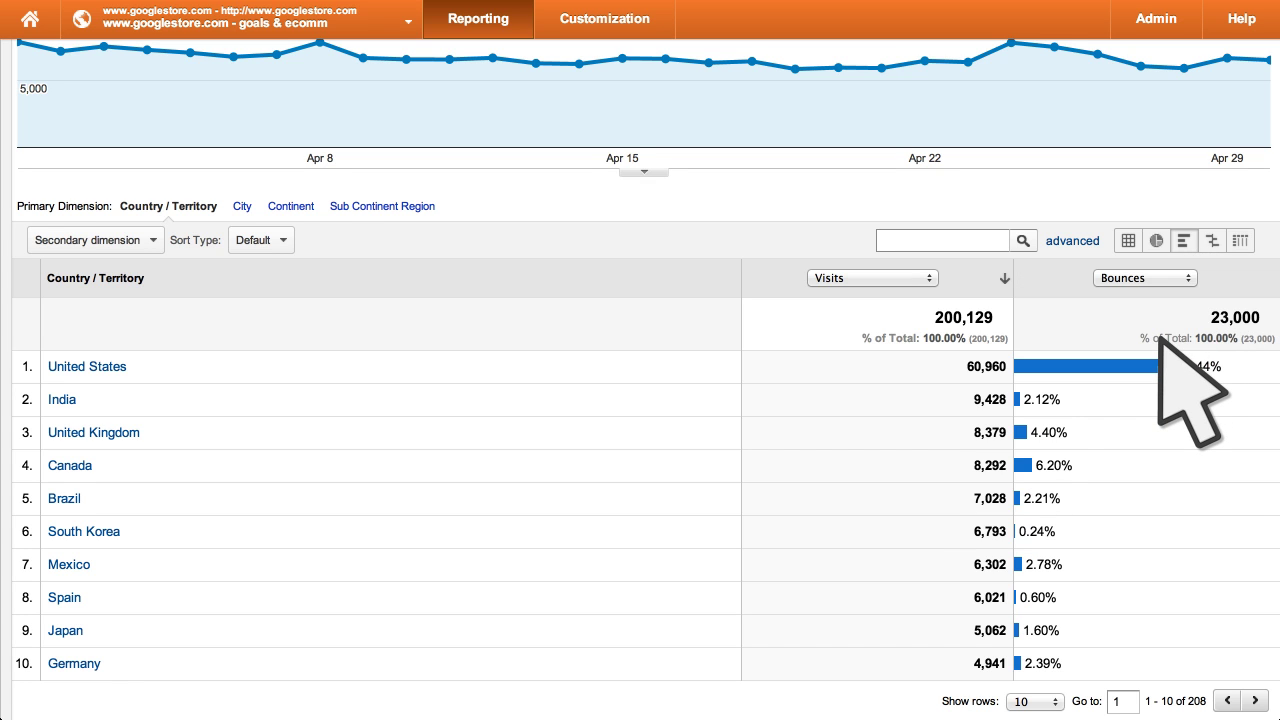
pyautogui.click(1211, 241)
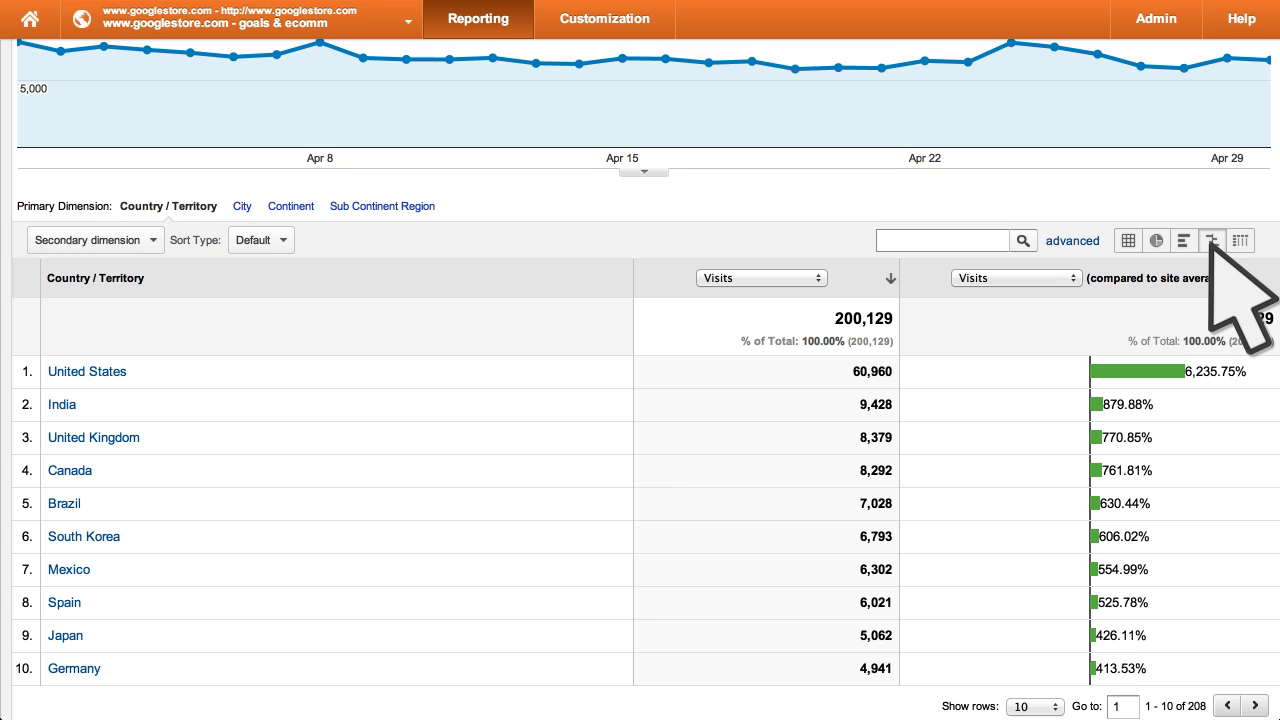
# Switch the compared metric to Avg. Visit Duration against the site average.
pyautogui.click(1066, 279)
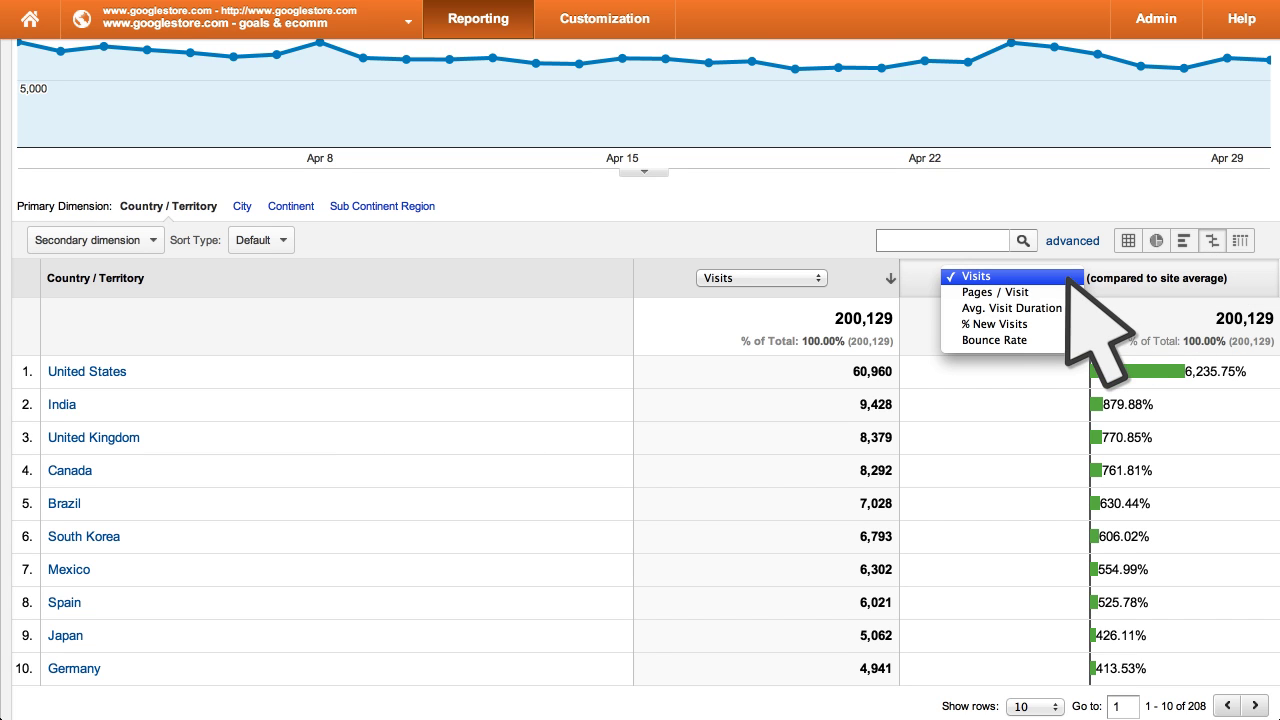
pyautogui.click(1066, 307)
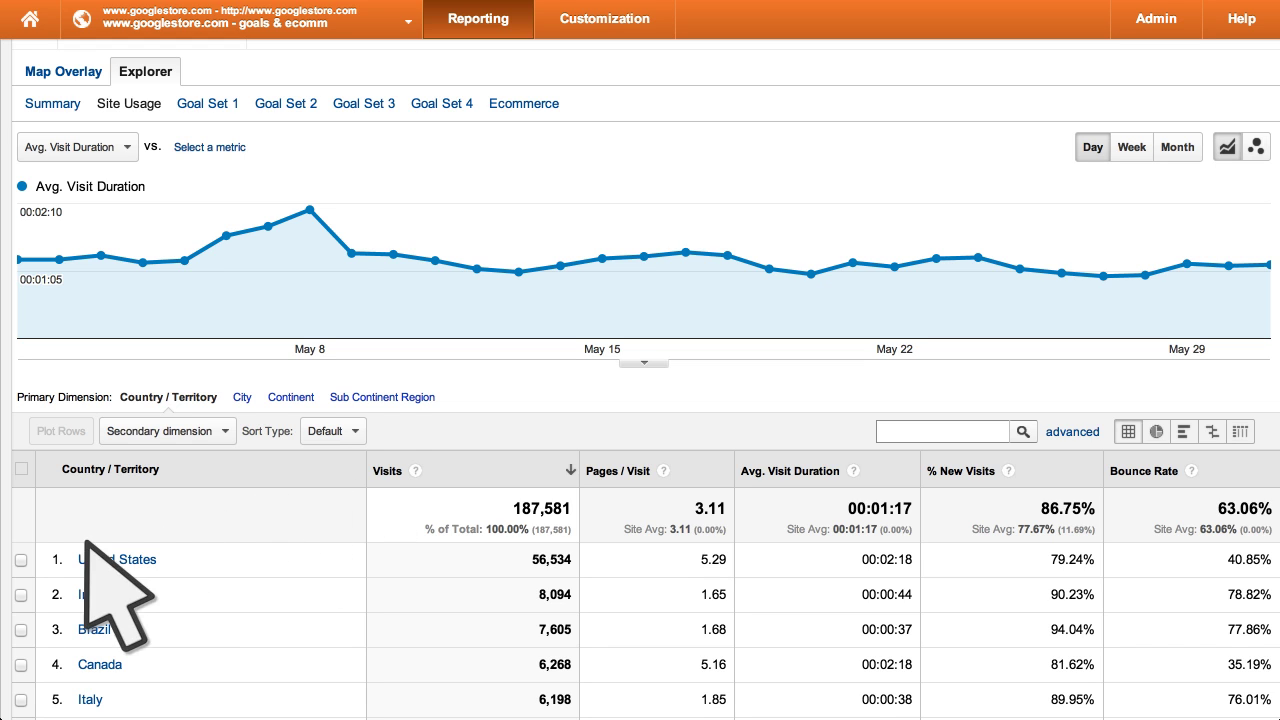
# Plot United States, India and Brazil as chart lines and show 25 table rows.
pyautogui.click(20, 560)
pyautogui.click(20, 594)
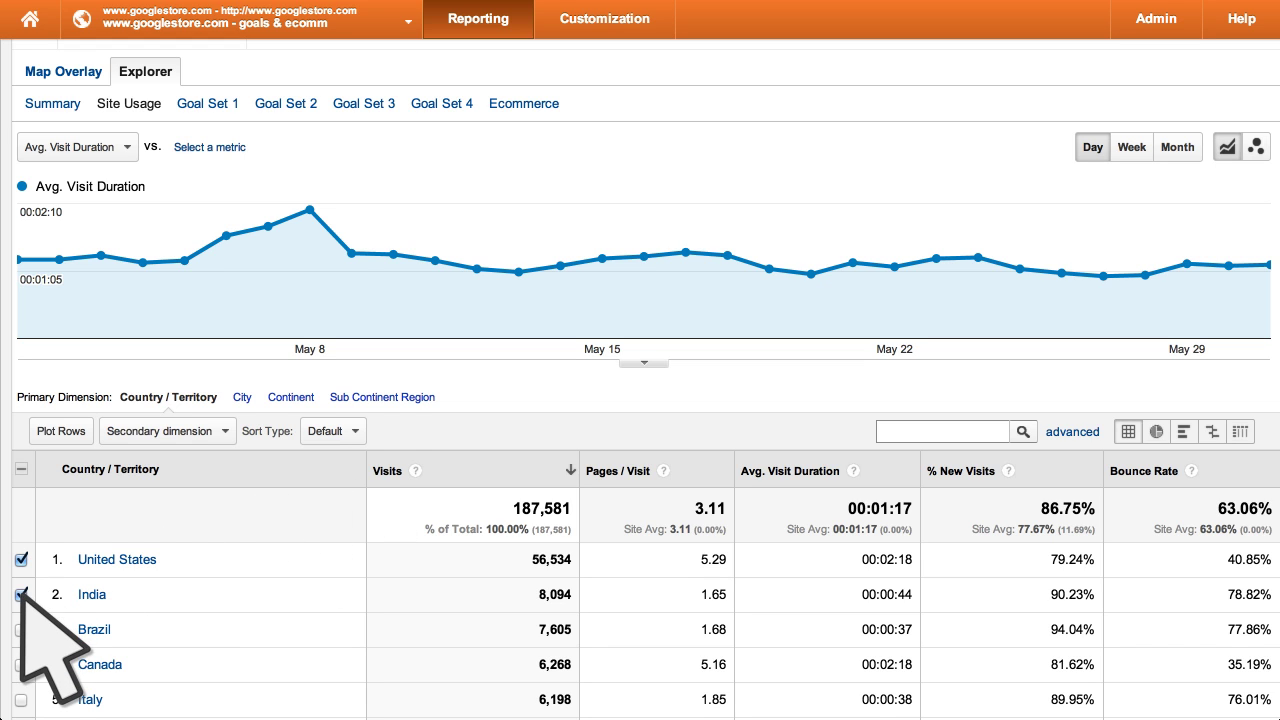
pyautogui.click(21, 629)
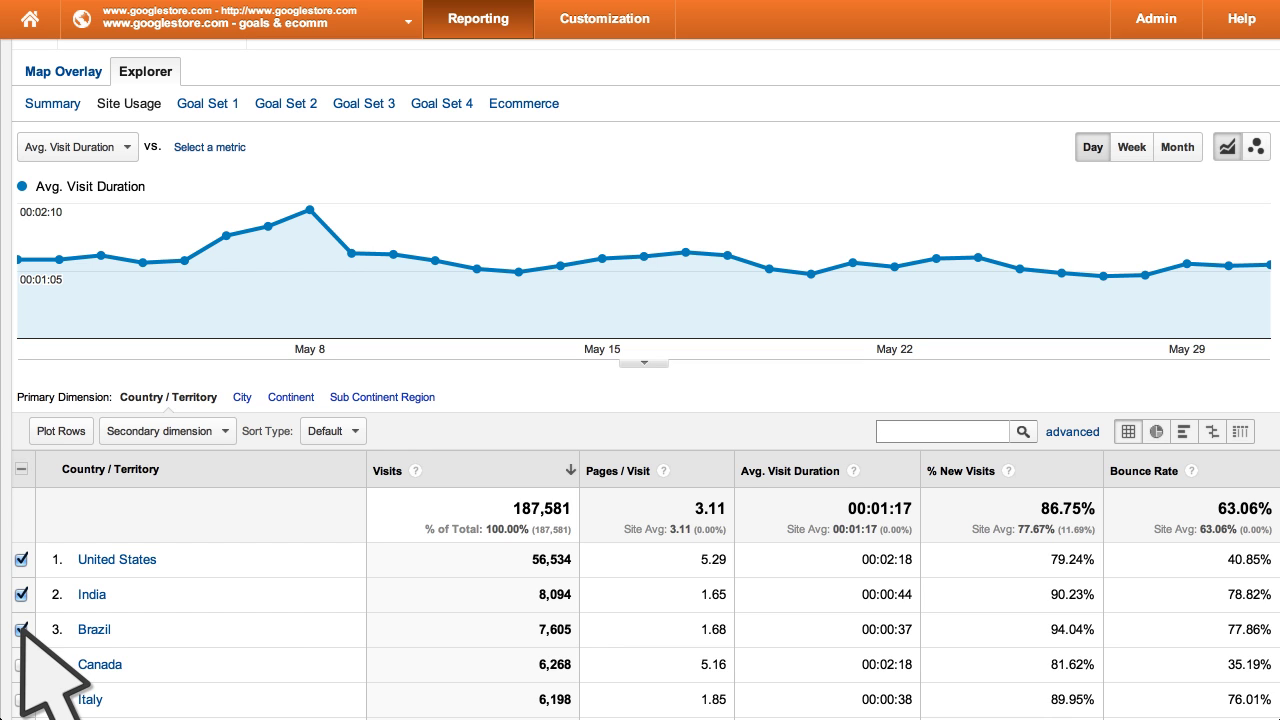
pyautogui.click(75, 433)
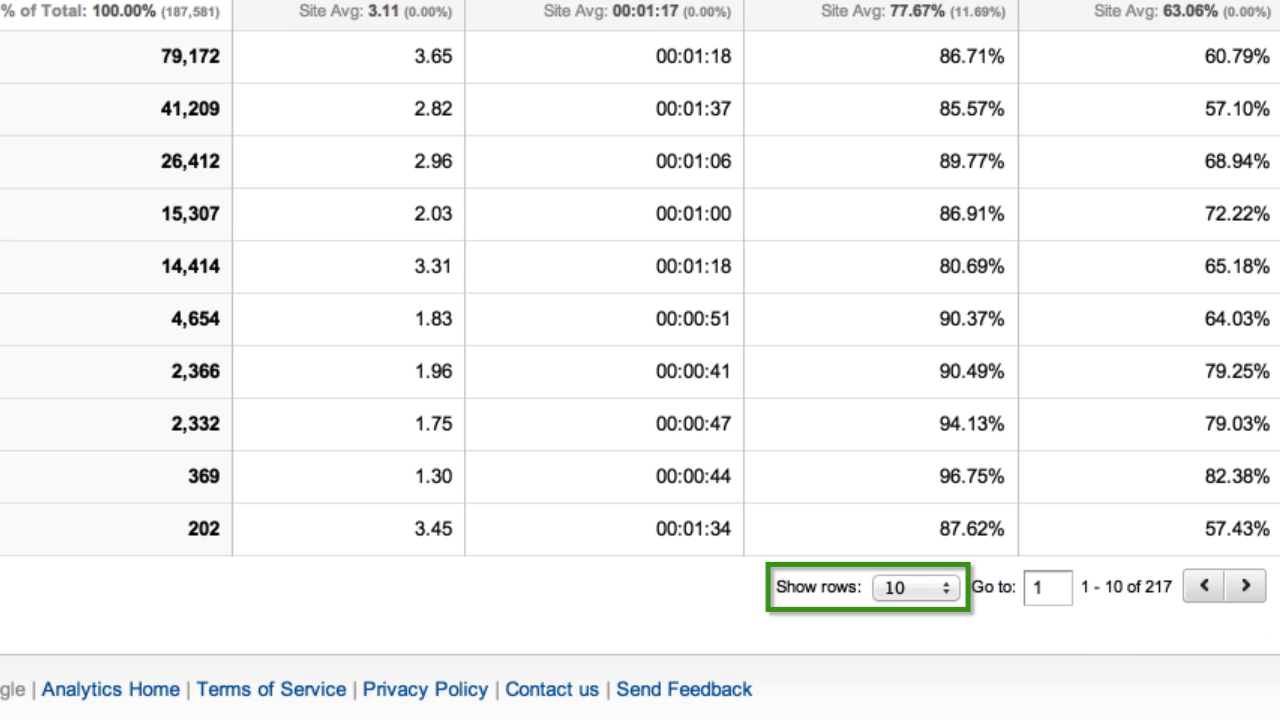
pyautogui.click(947, 586)
pyautogui.click(905, 609)
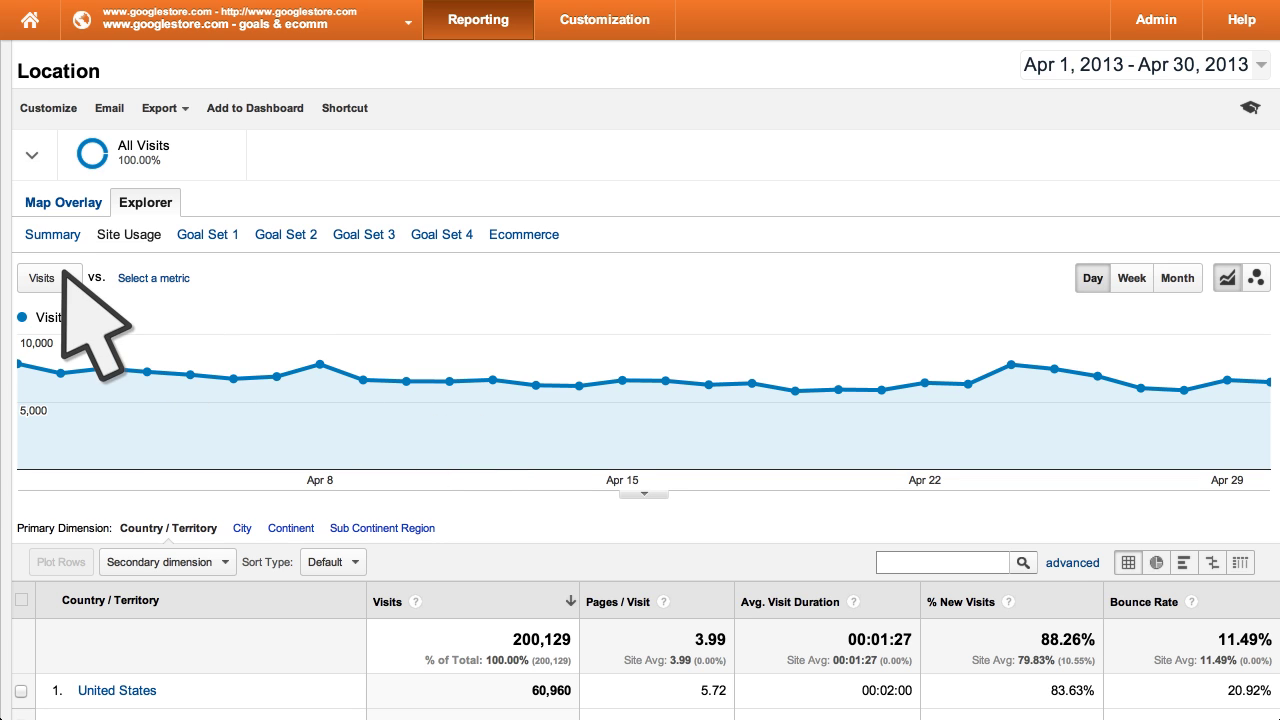
# Chart Goal Set 1 Goal Conversion Rate alongside Visits, grouped by week.
pyautogui.click(64, 274)
pyautogui.click(268, 355)
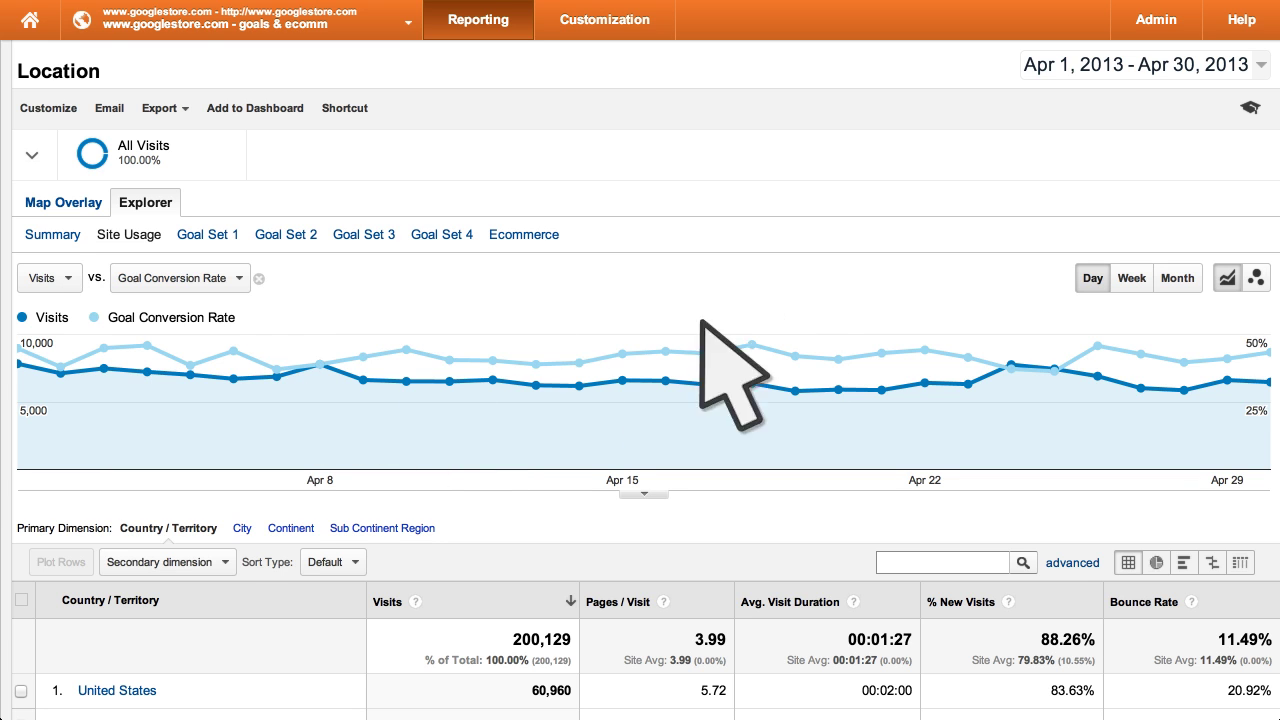
pyautogui.click(1133, 280)
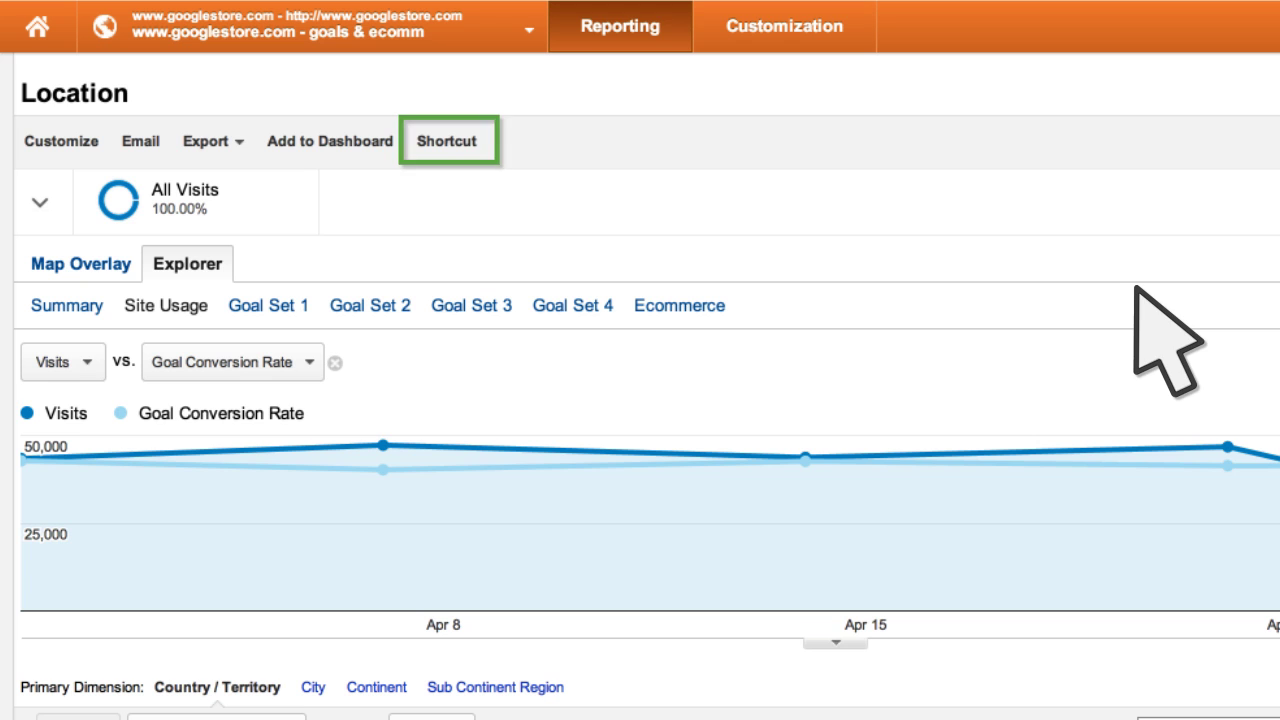
# Save the report as shortcut 'Weekly Conversion Rate Shortcut' and open it from Shortcuts Overview.
pyautogui.click(450, 140)
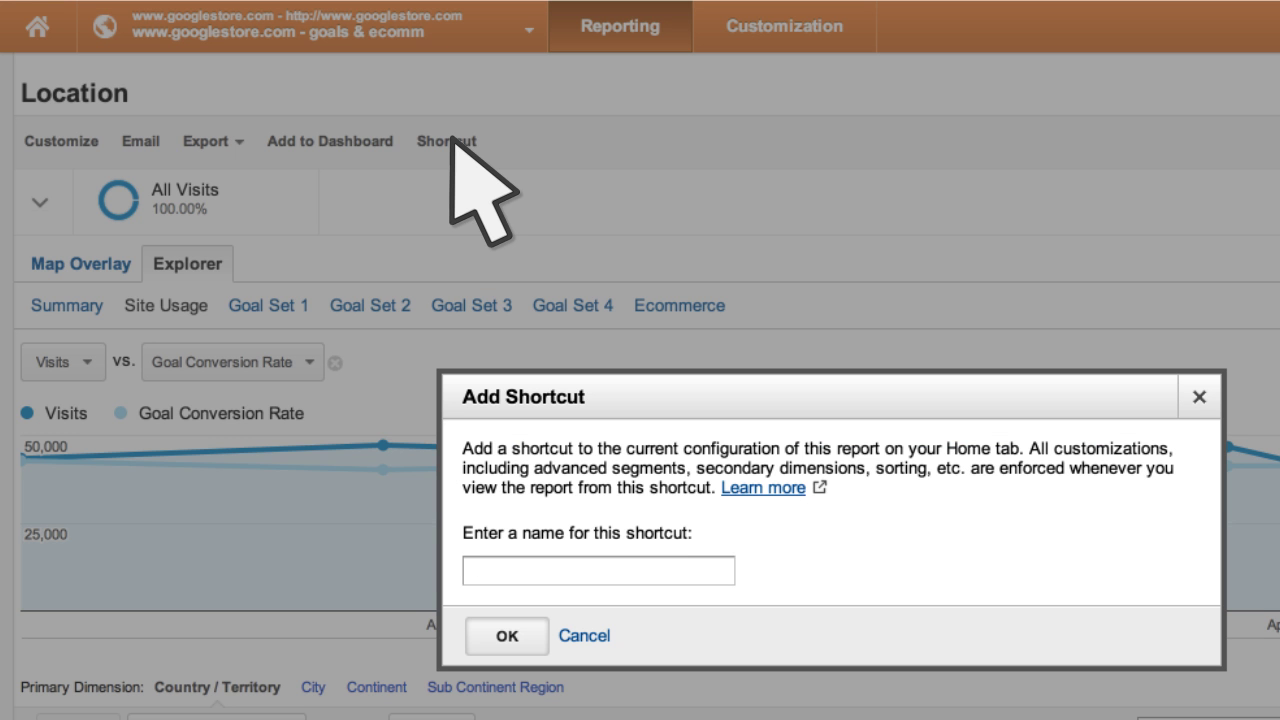
pyautogui.write('Weekly Conversion Rate Shortcut')
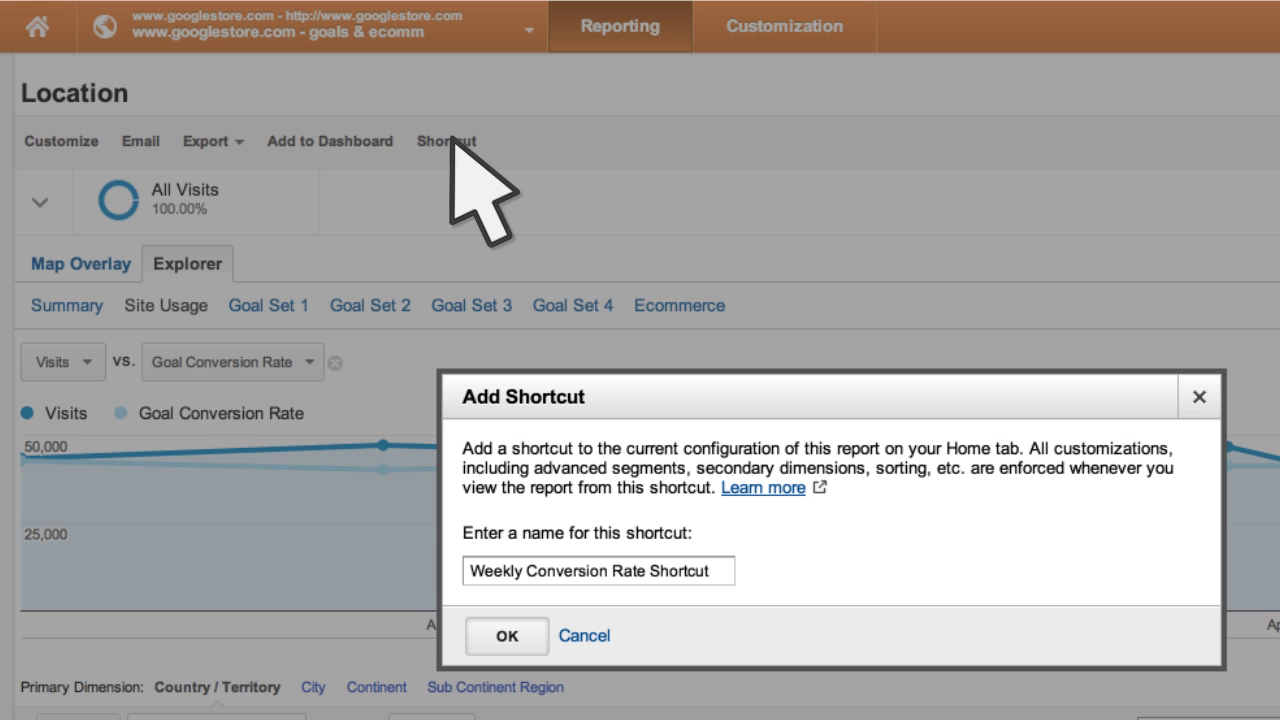
pyautogui.click(537, 628)
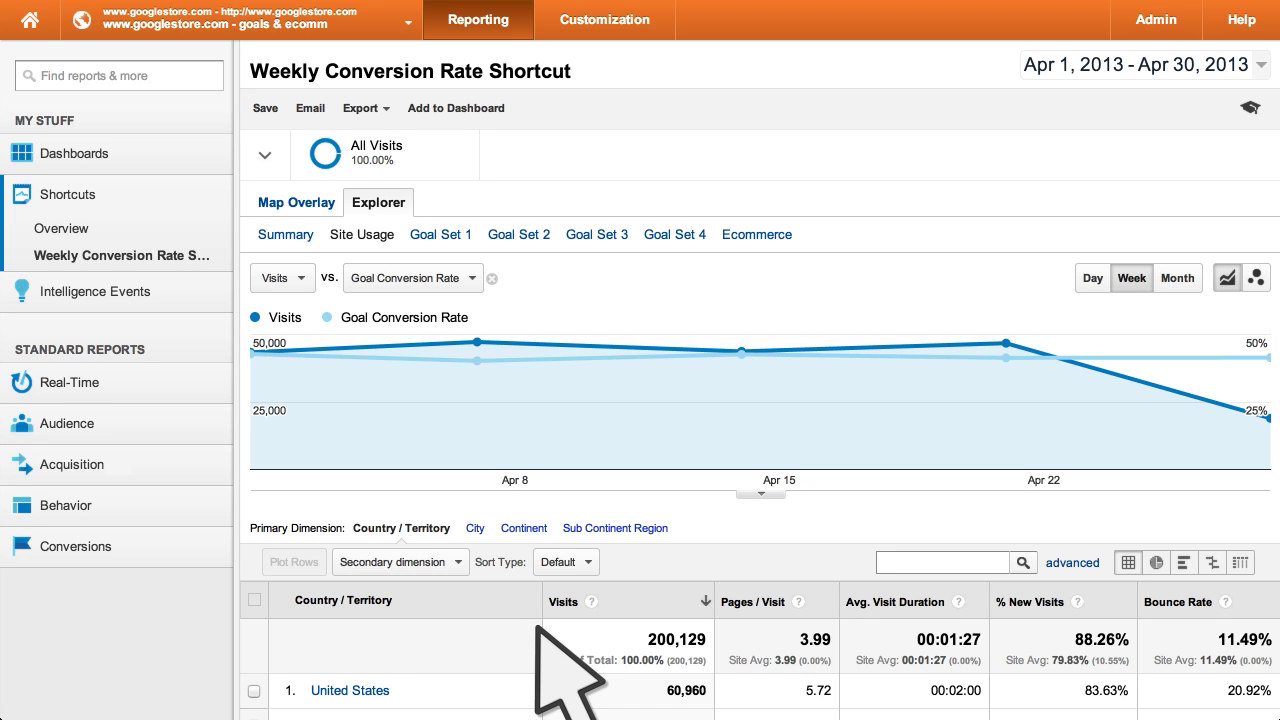
pyautogui.click(75, 228)
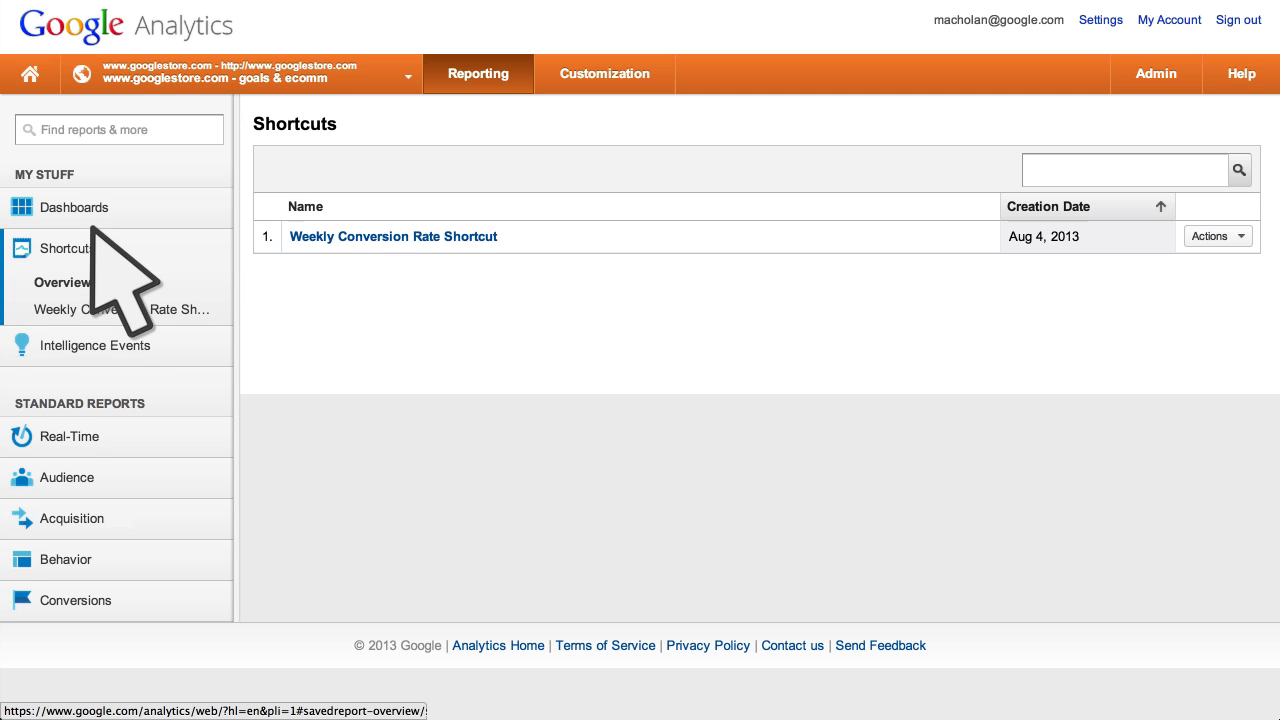
pyautogui.click(150, 309)
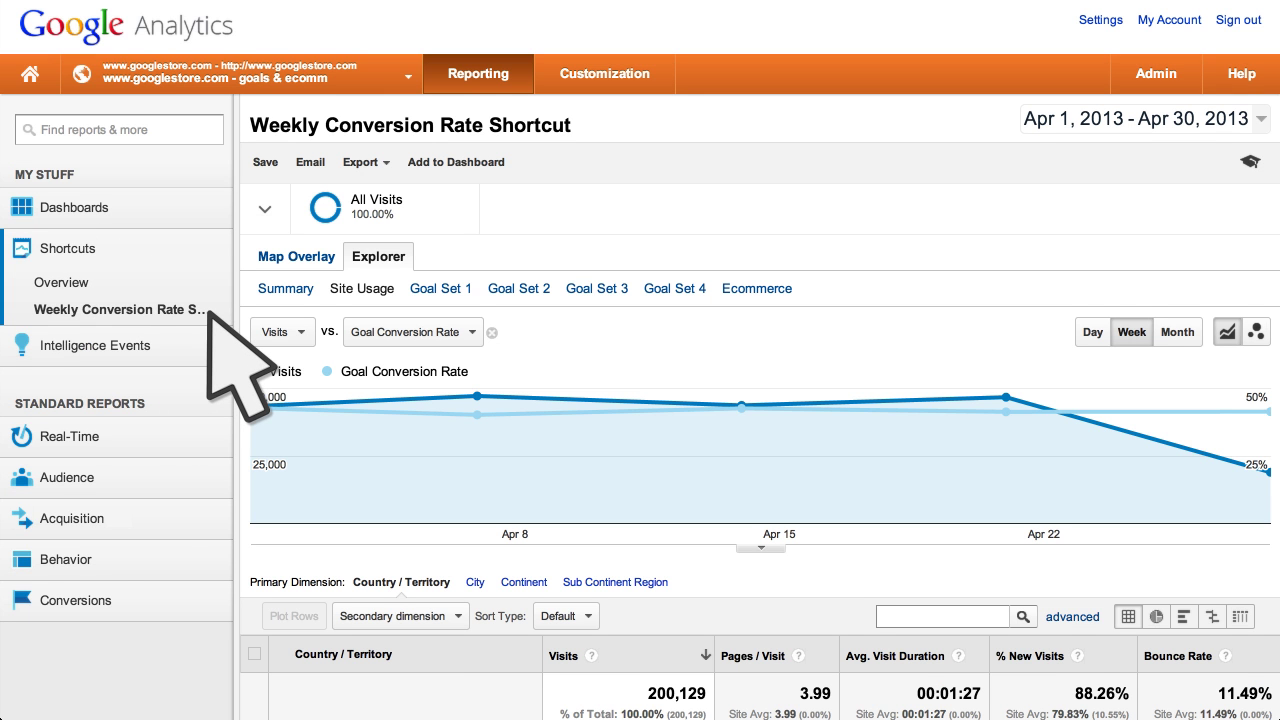